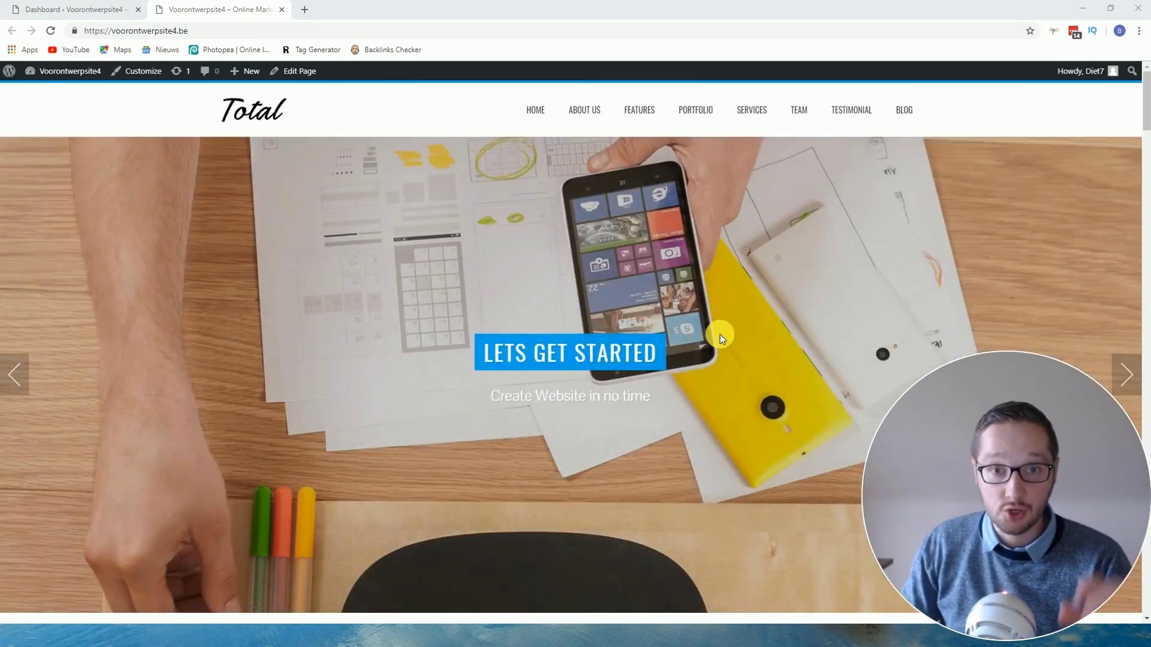
- Go from the admin dashboard to the Plugins > Add New page
mouse_move(63, 71)
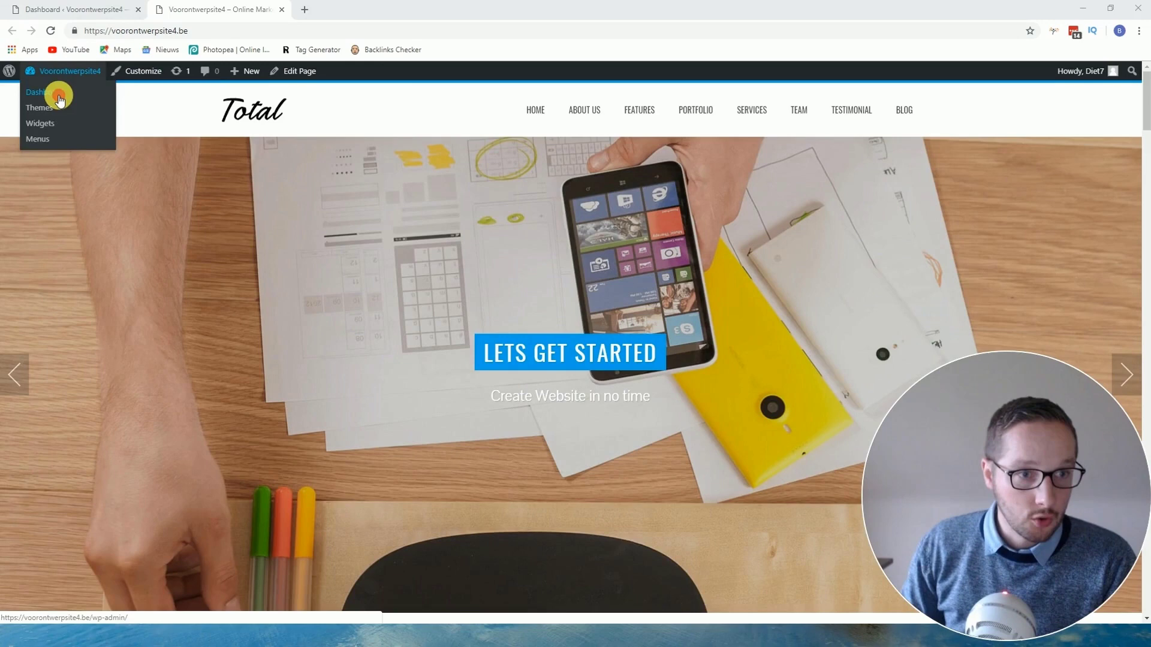
click(51, 92)
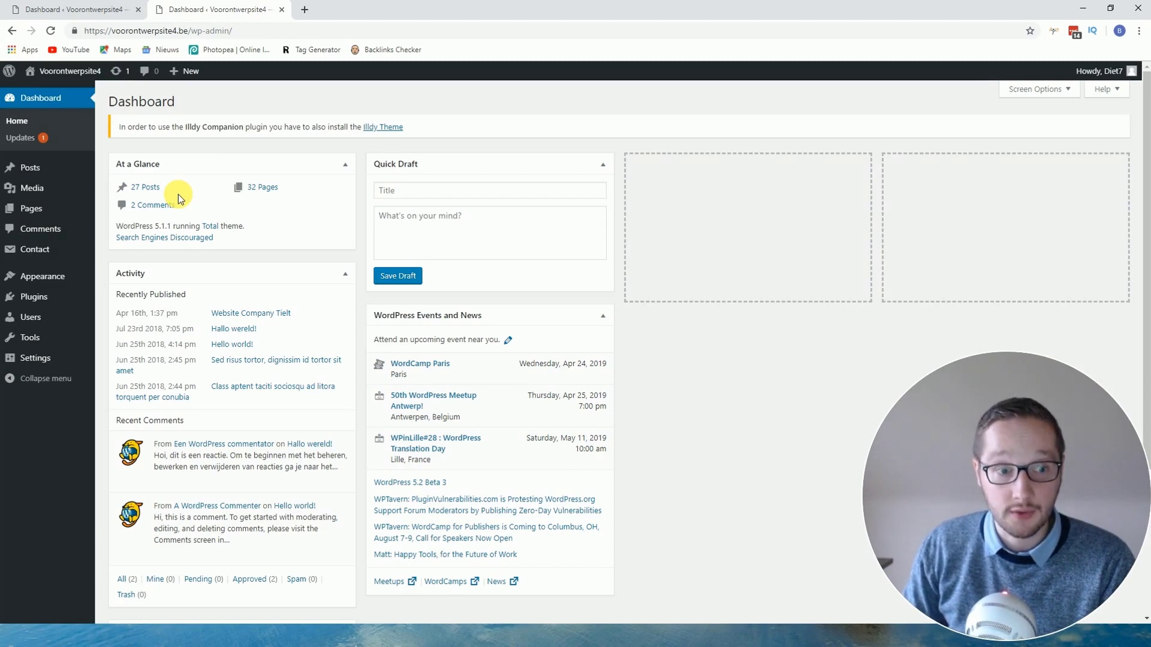
mouse_move(36, 298)
click(133, 318)
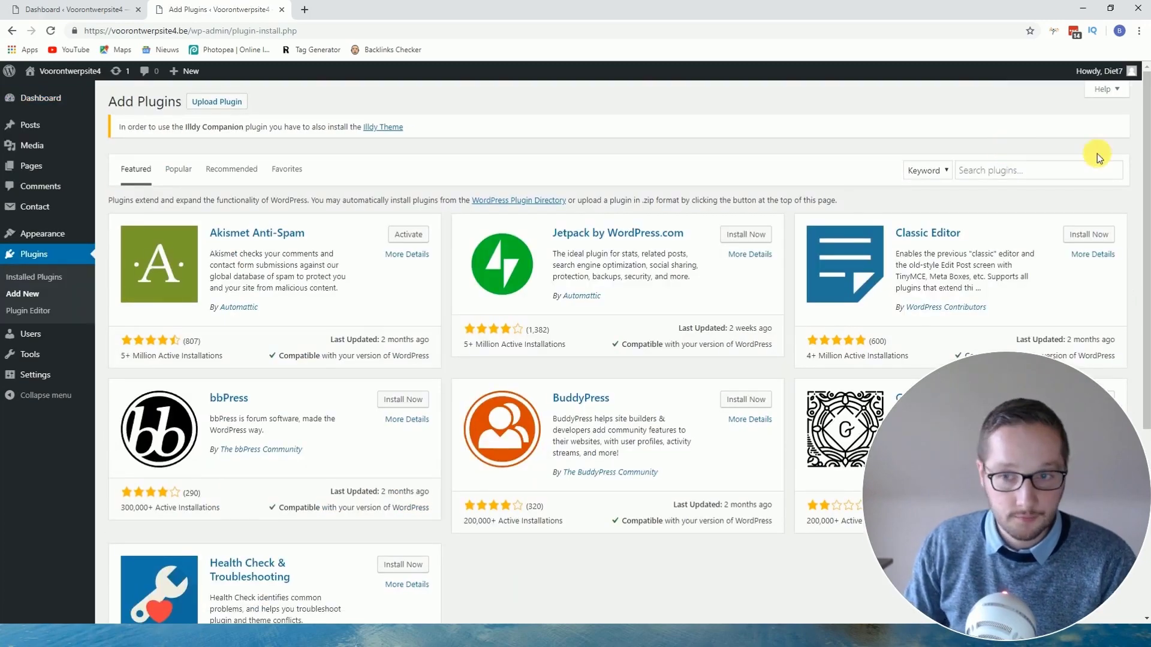
- Search the plugin directory for 'seo', then install and activate Yoast SEO
click(1042, 169)
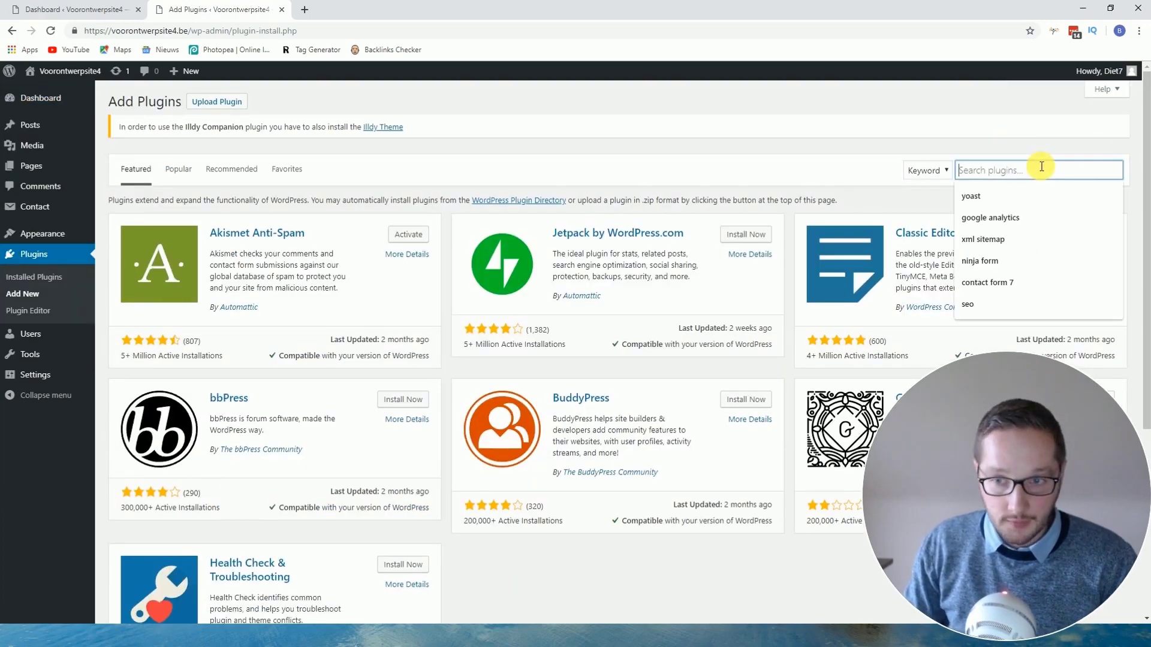
text(yoast)
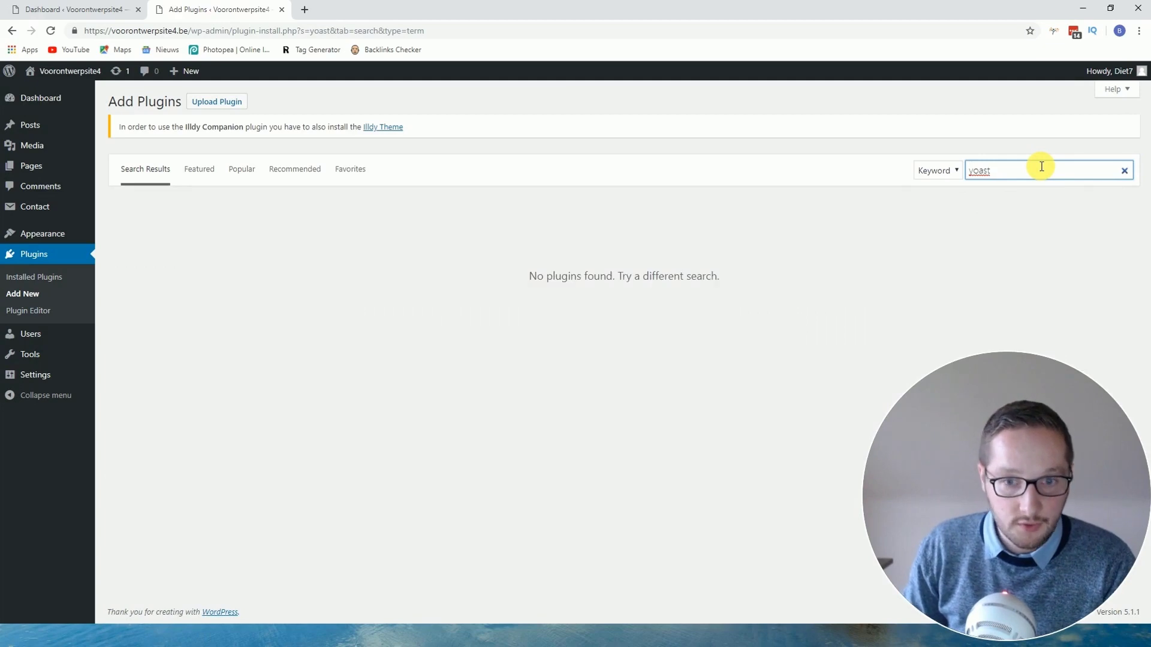
key(BackSpace)
key(BackSpace)
key(BackSpace)
key(BackSpace)
key(BackSpace)
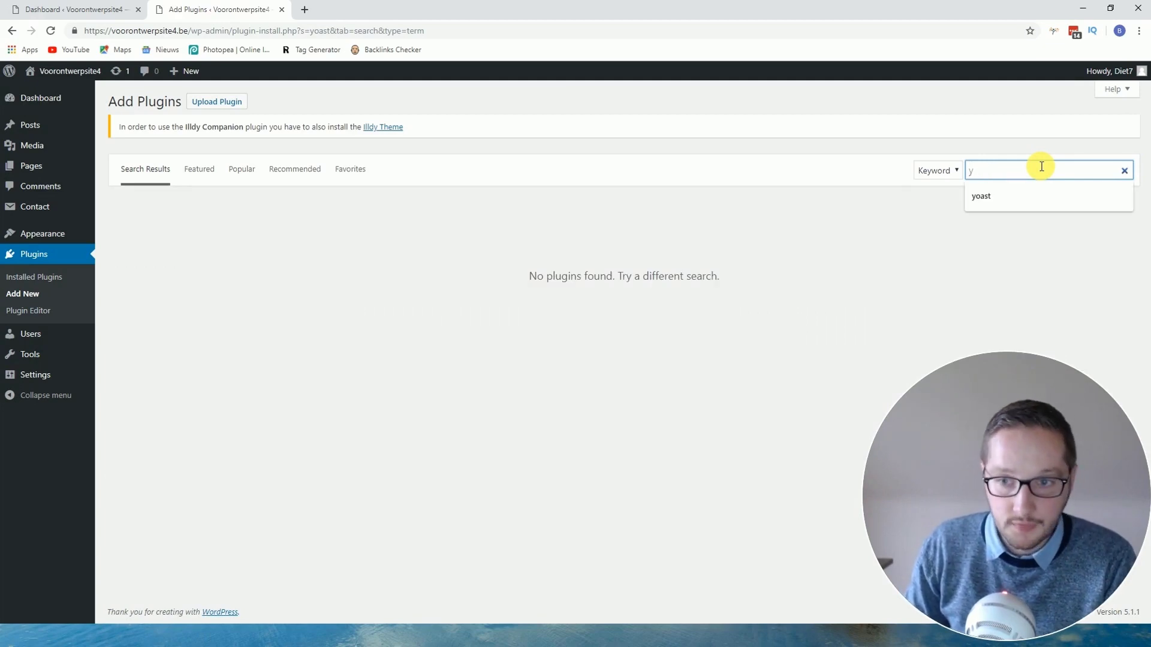
text(seo)
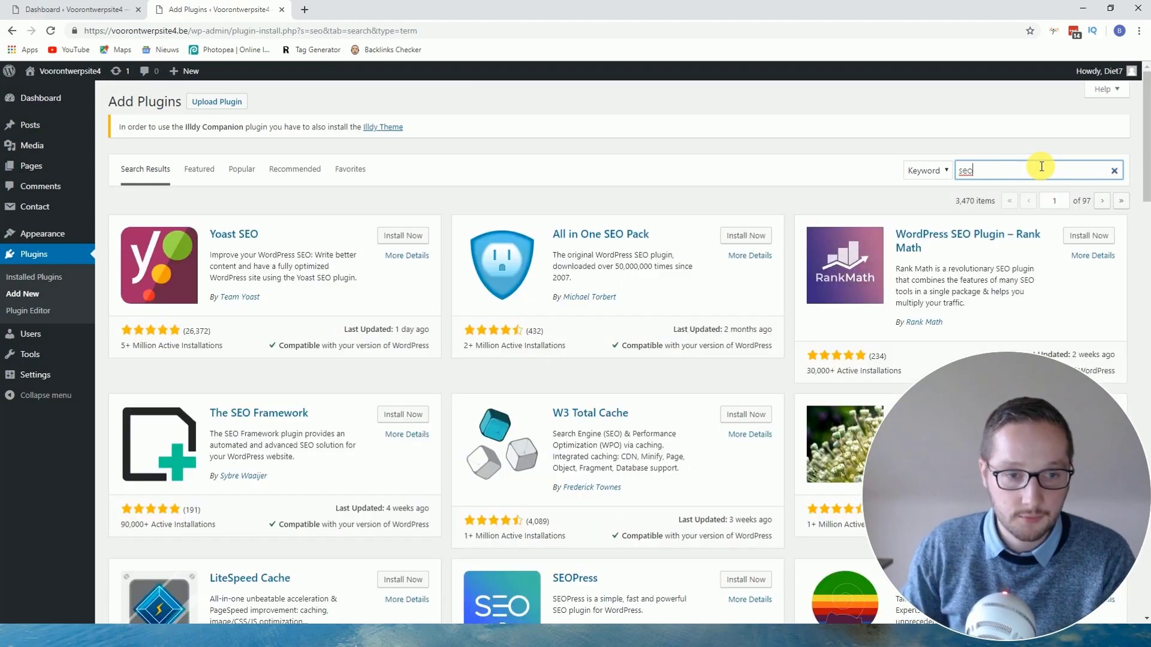
click(400, 236)
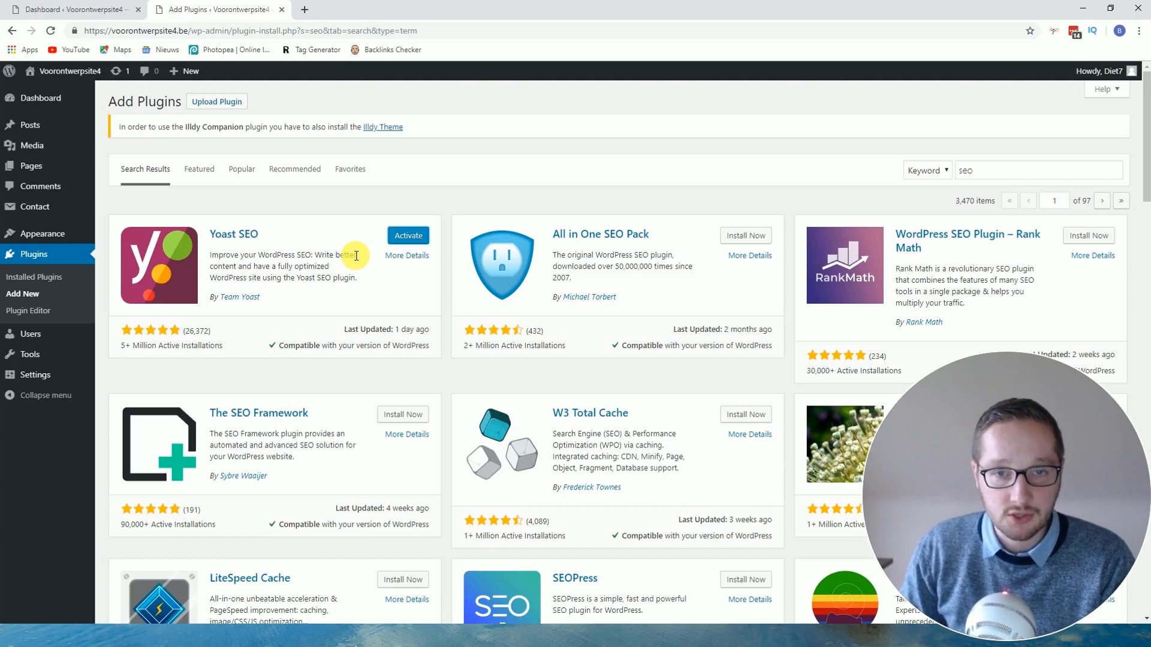
click(408, 234)
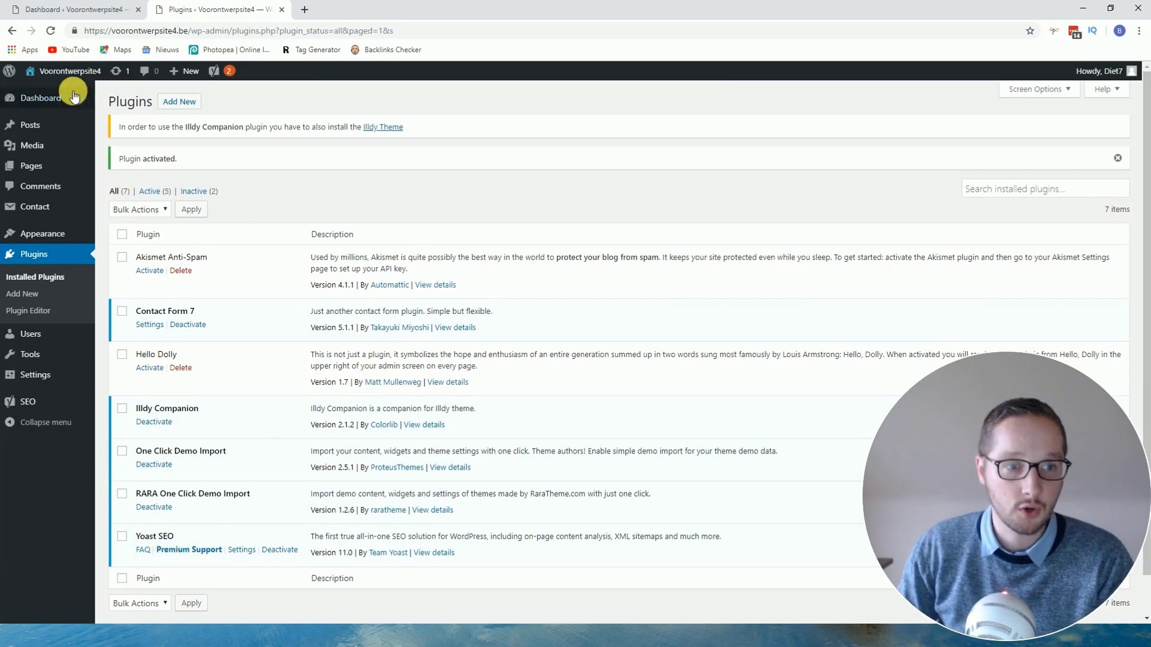
- On the site front end, open the Website Company Tielt post from the Latest Blogs section
middle_click(71, 71)
click(365, 9)
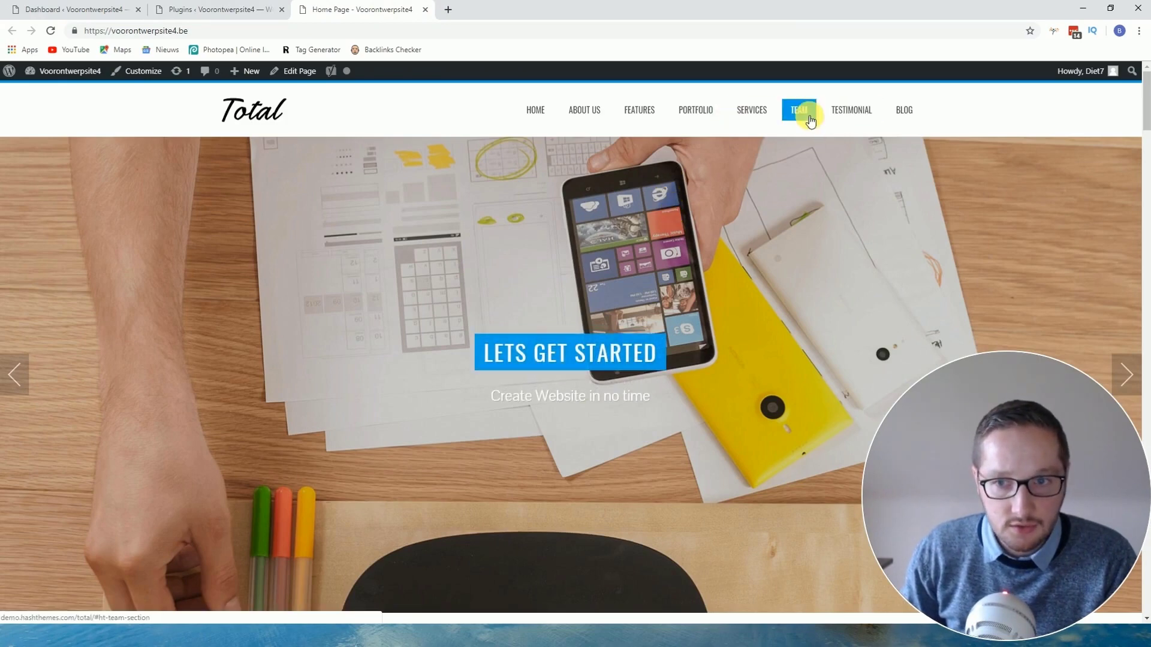
click(902, 109)
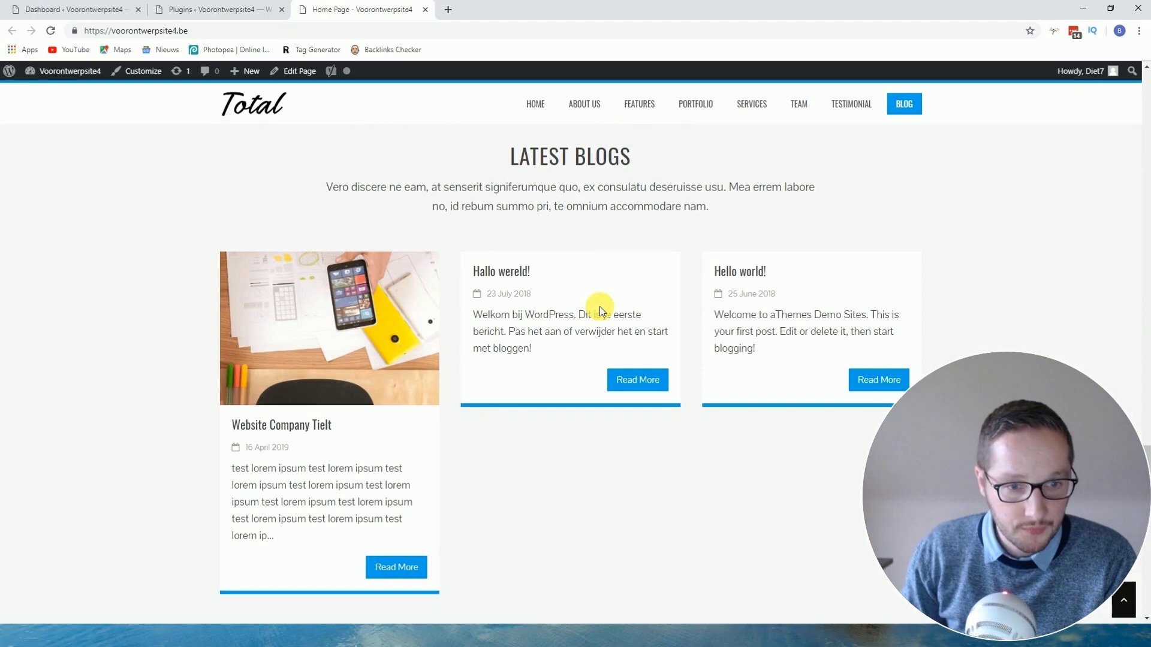
click(337, 329)
scroll(409, 351, down, 4)
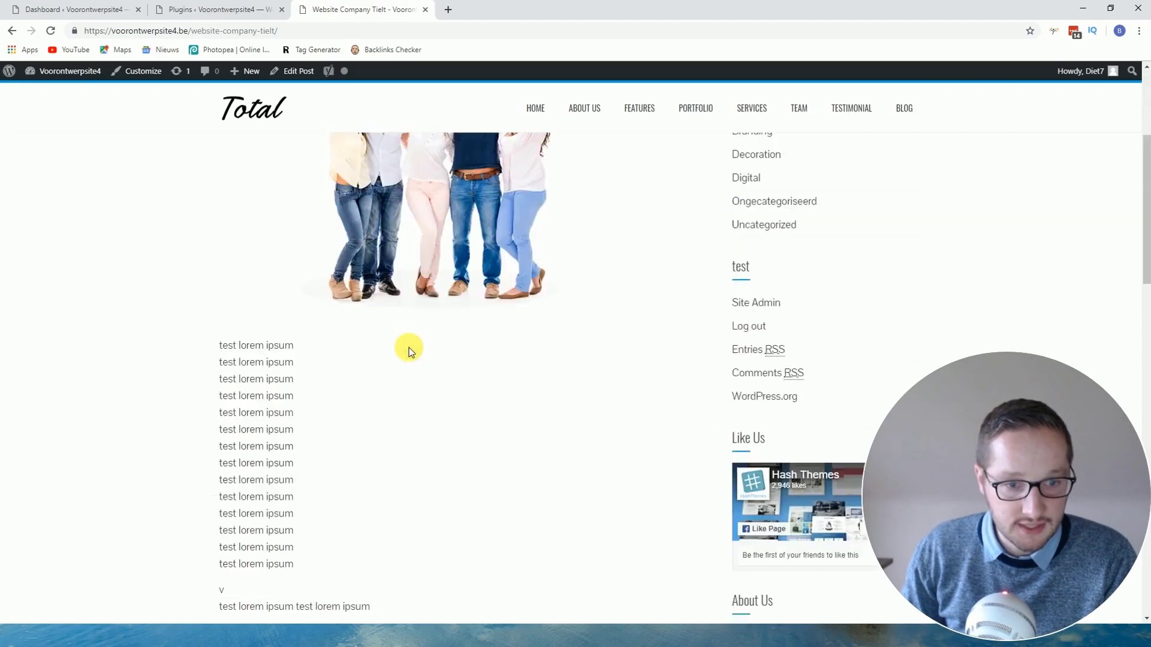
scroll(409, 351, up, 4)
drag(221, 173, 398, 174)
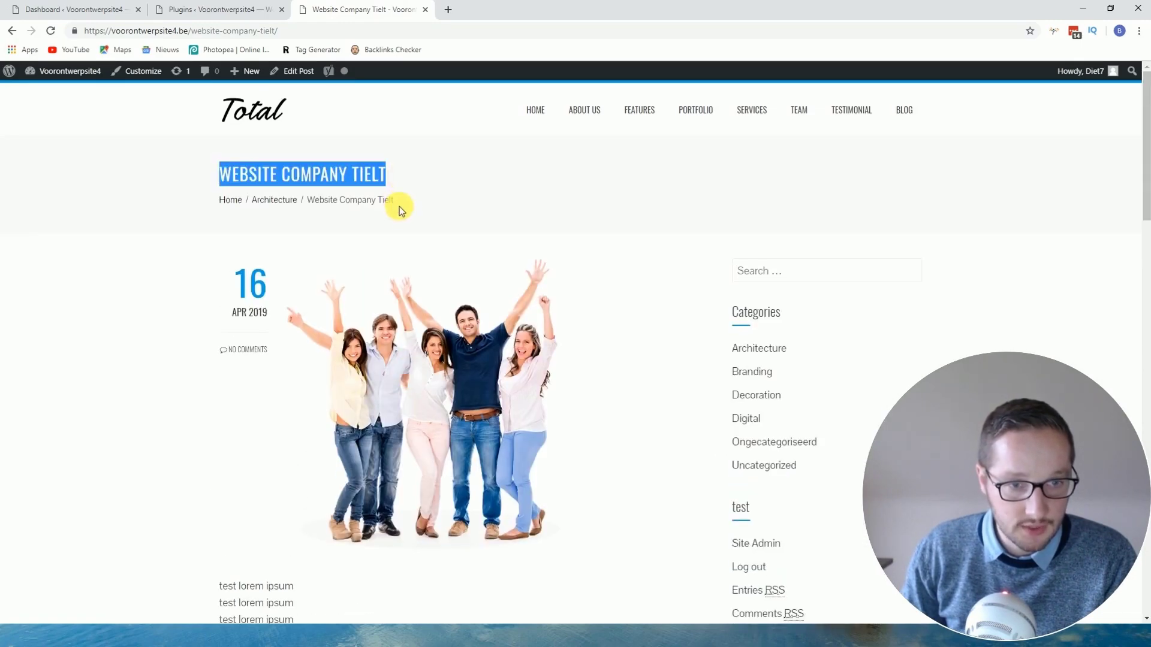
- Open the Website Company Tielt post in the block editor in a new tab
middle_click(292, 71)
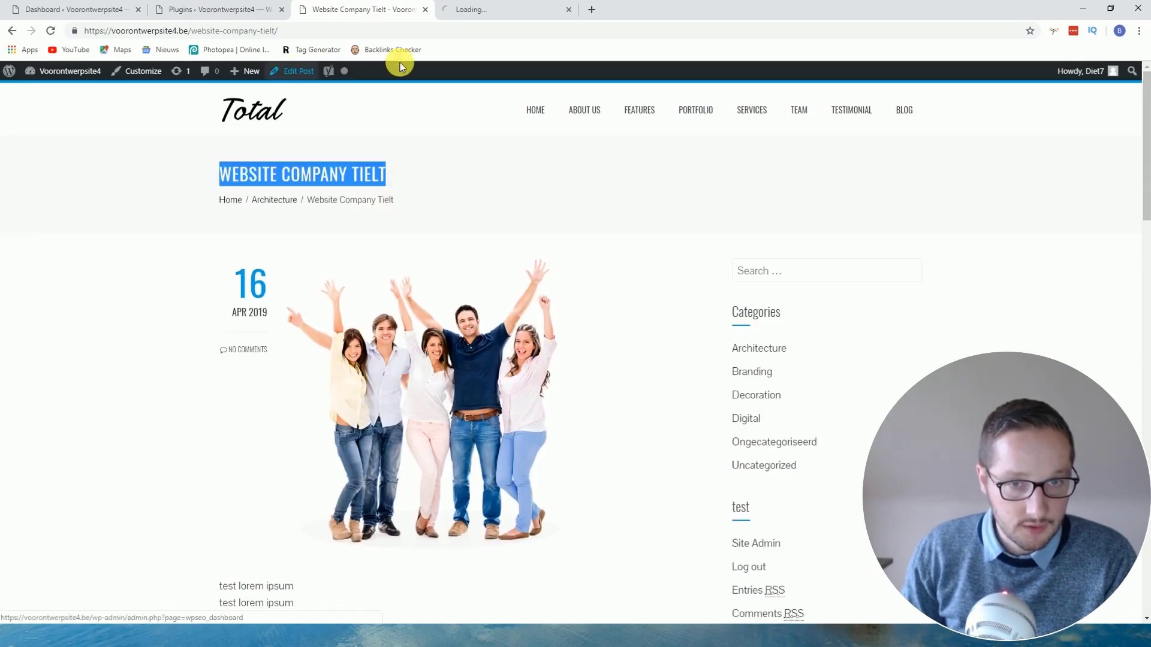
click(536, 11)
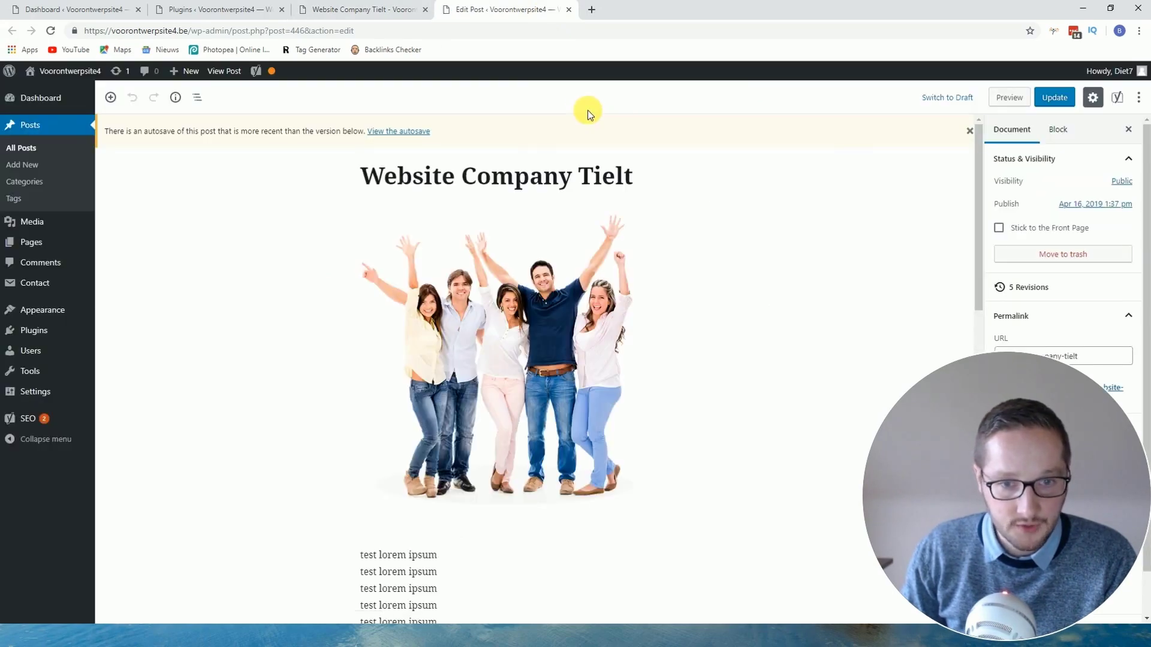
click(411, 174)
drag(363, 174, 635, 175)
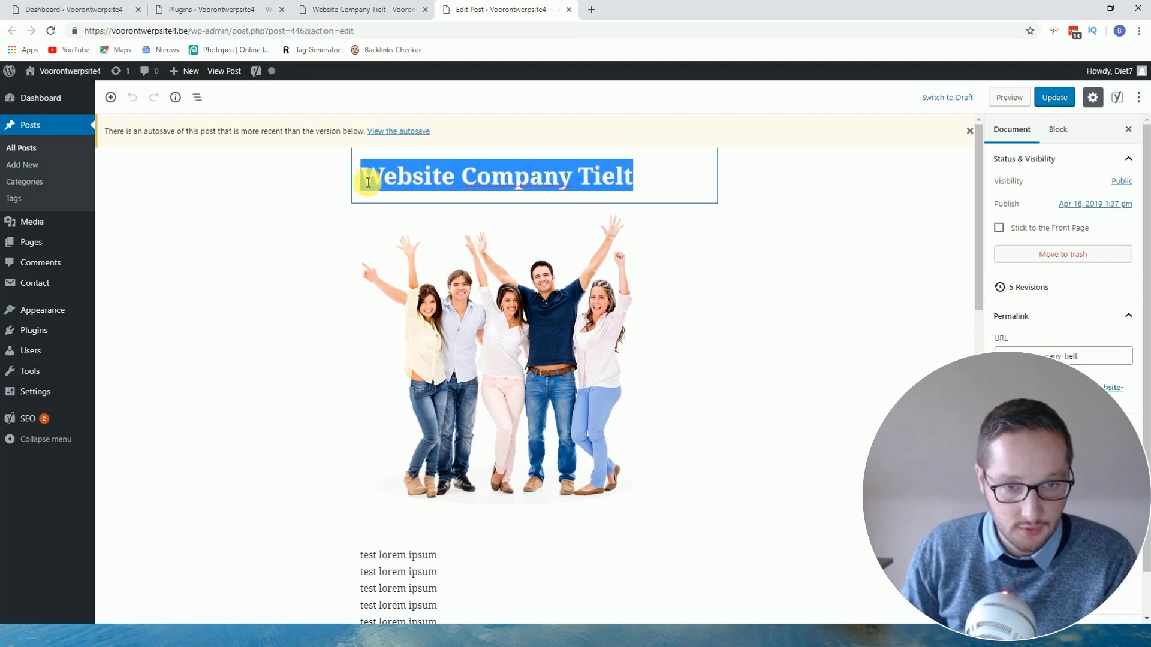
click(420, 178)
double_click(610, 176)
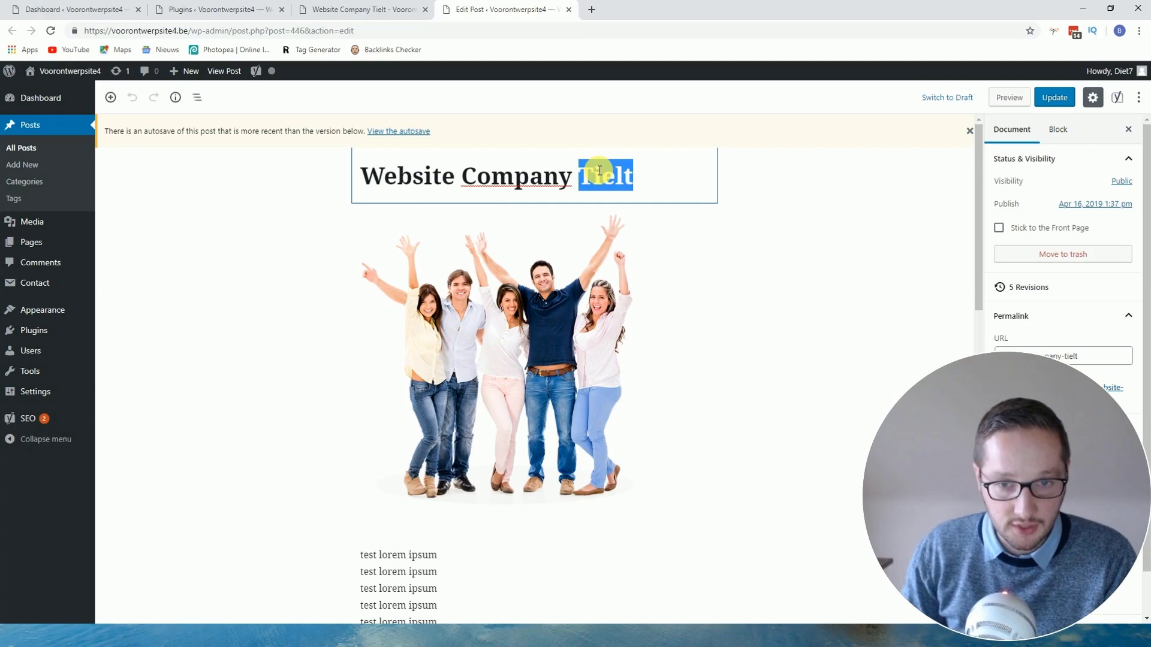
click(601, 173)
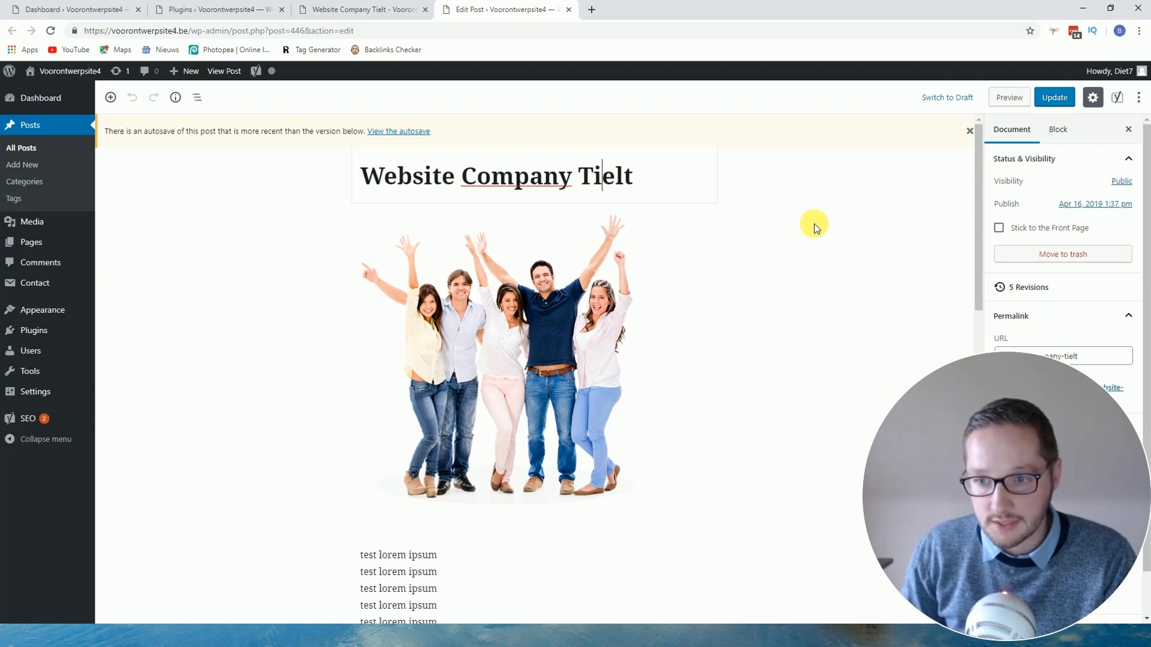
- Scroll down the post editor to the Yoast SEO meta box below the content
scroll(814, 224, down, 12)
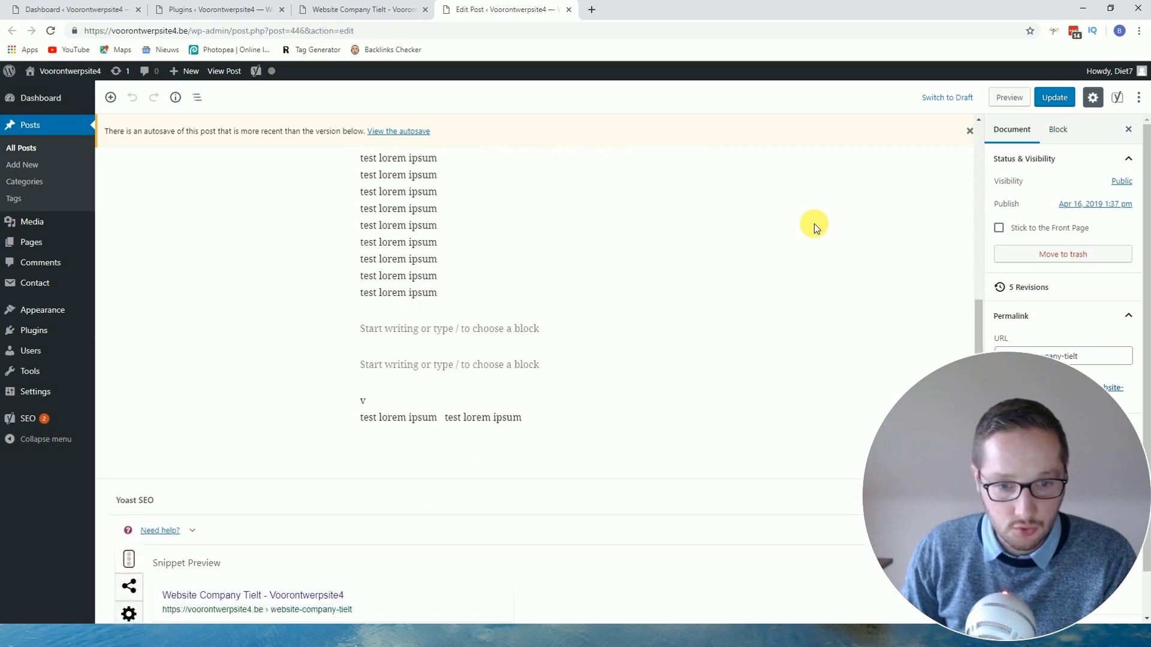
scroll(814, 224, down, 1)
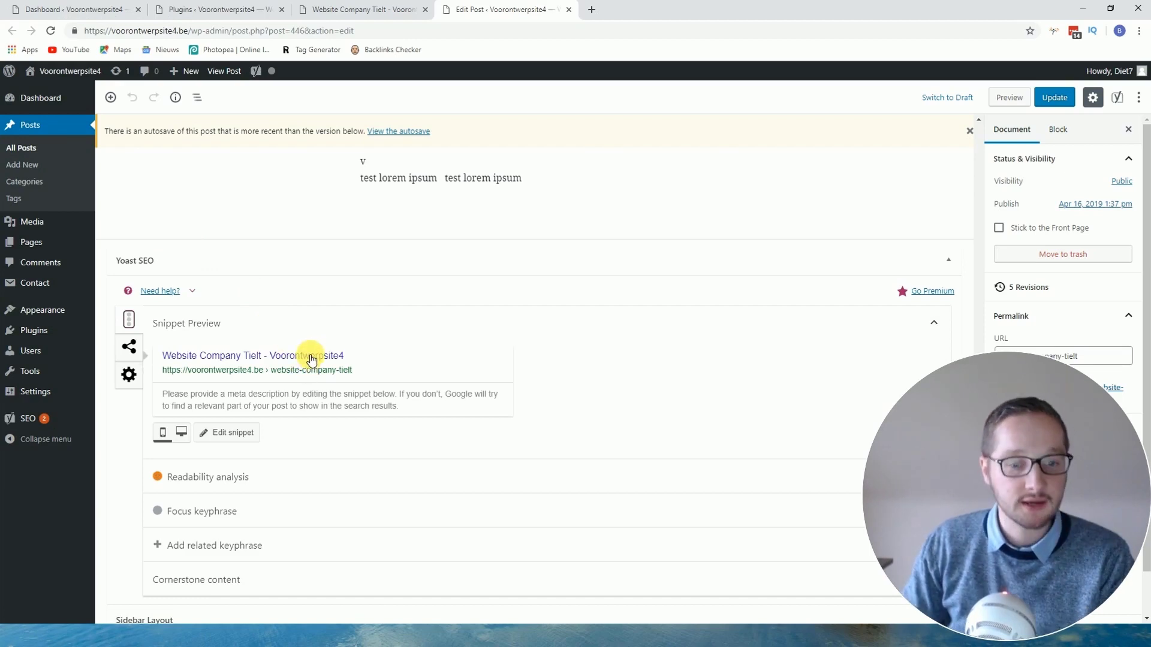
scroll(261, 484, down, 1)
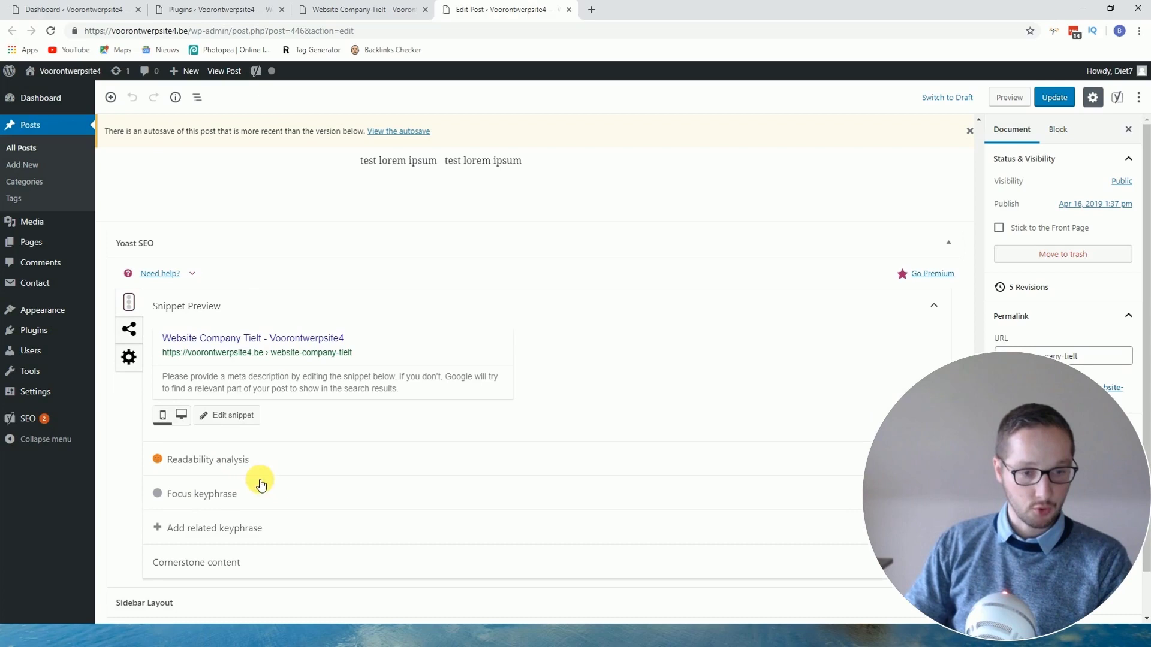
scroll(260, 485, down, 2)
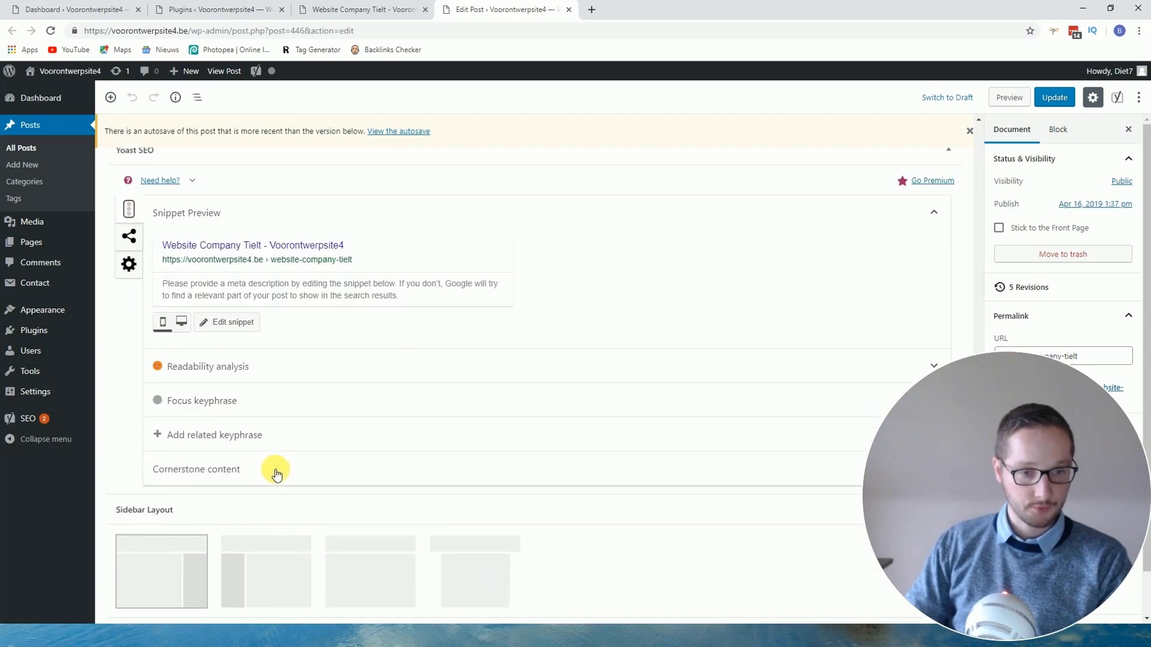
- Expand the focus keyphrase section and enter 'website company Tielt'
click(230, 399)
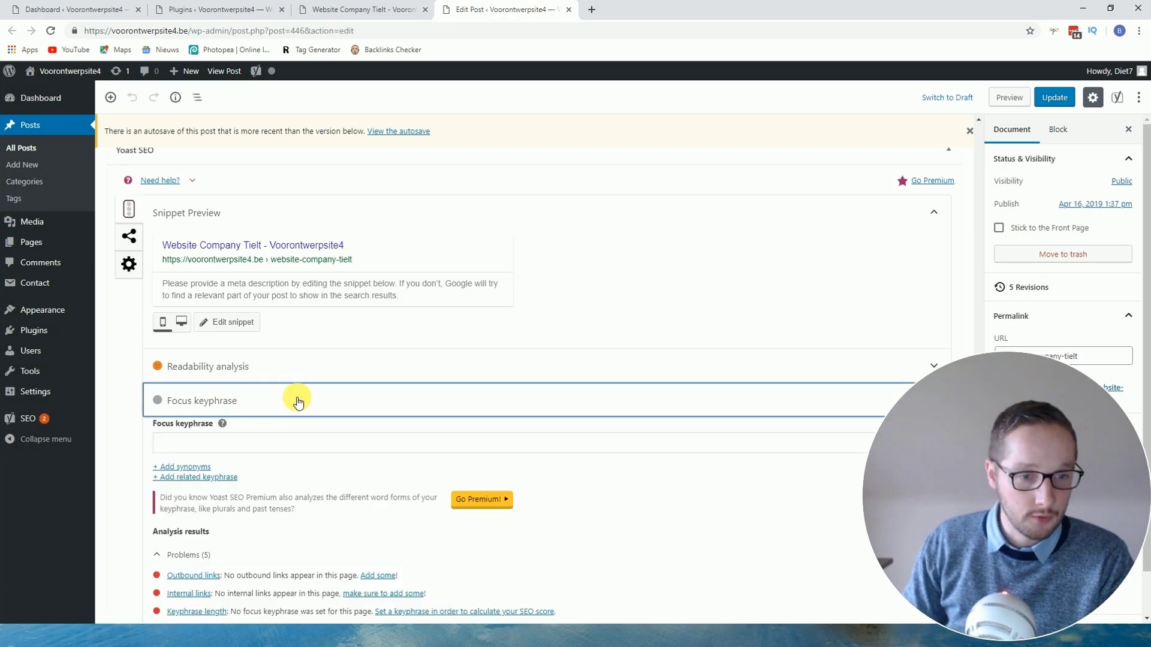
click(234, 445)
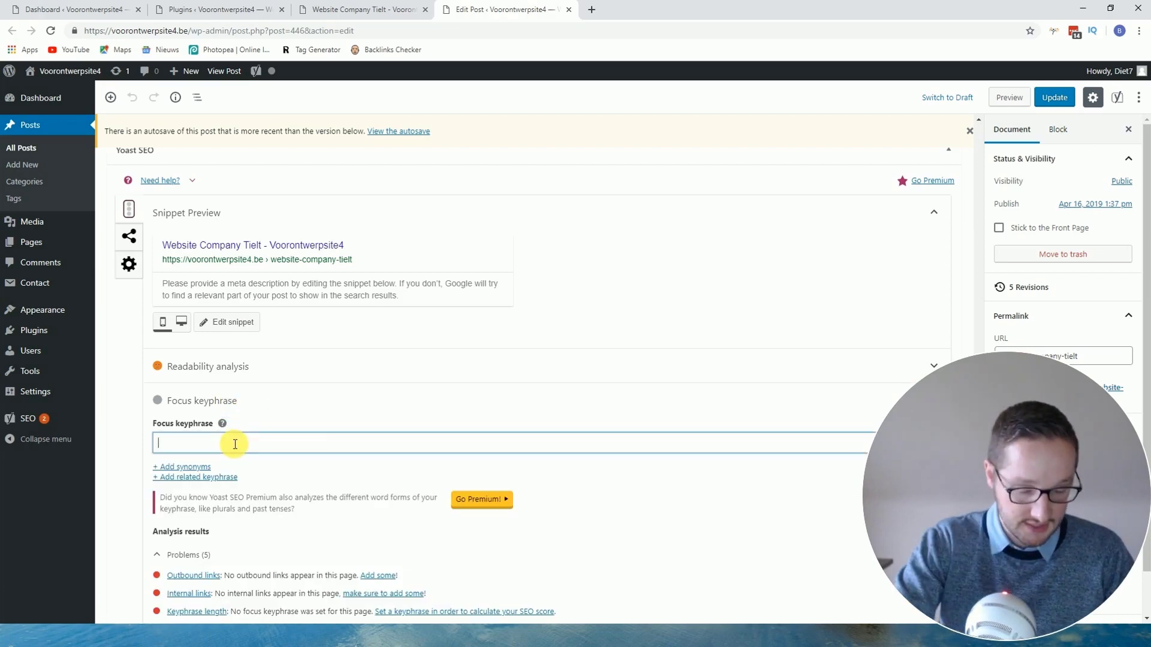
text(website company)
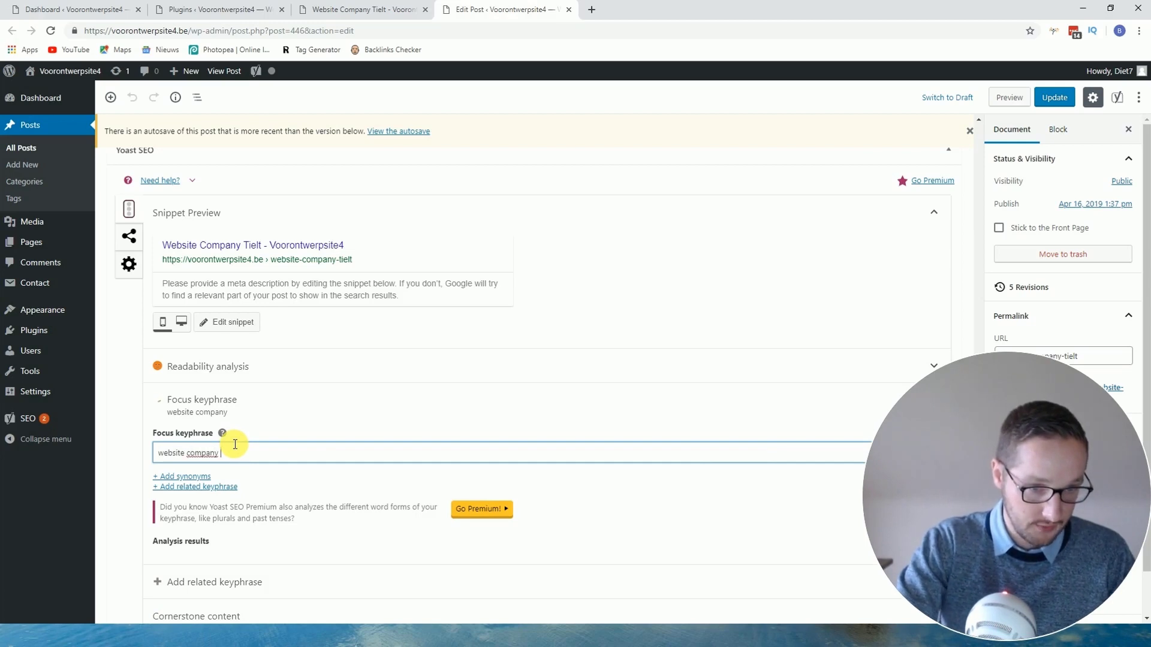
text( Tielt)
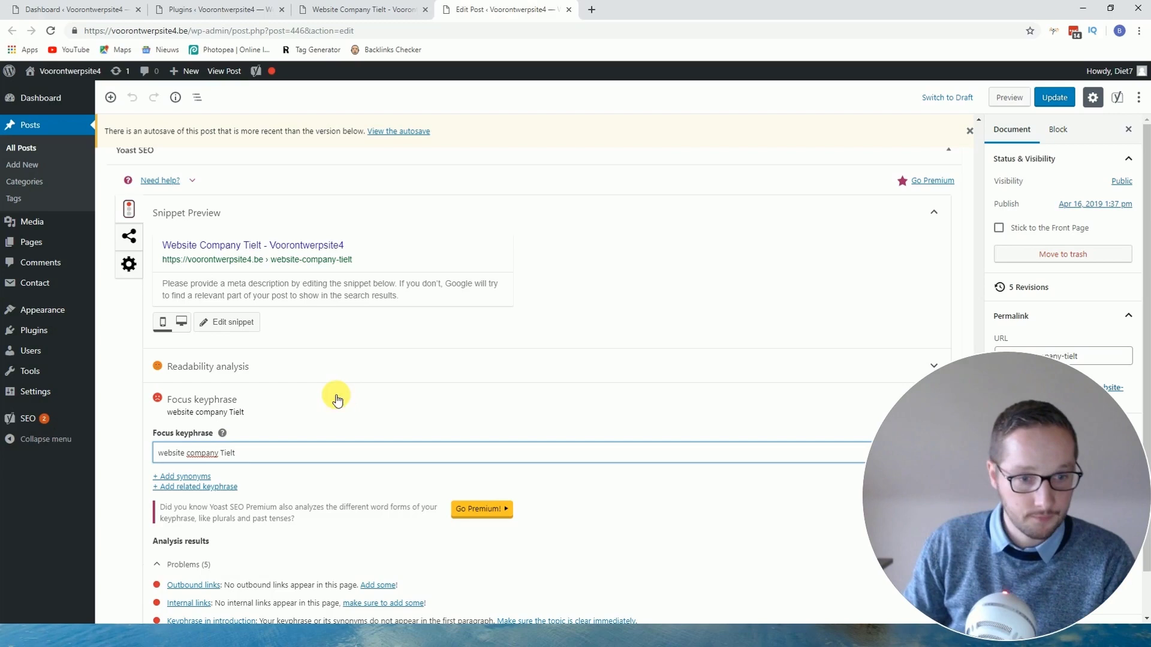
scroll(346, 397, down, 2)
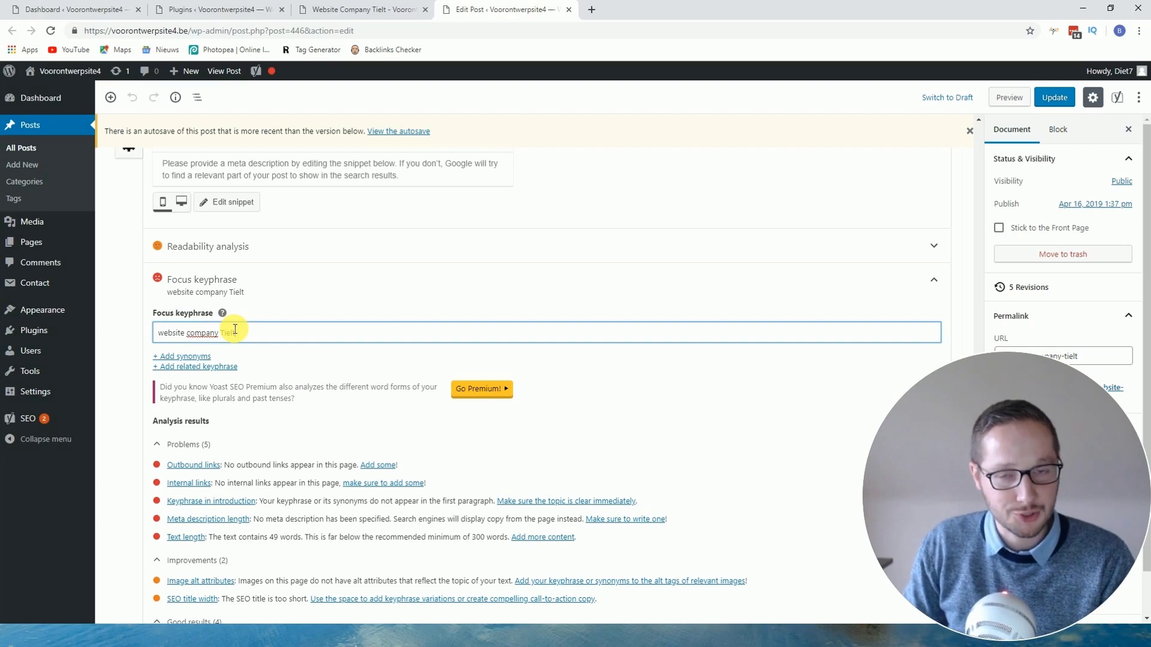
scroll(252, 338, up, 2)
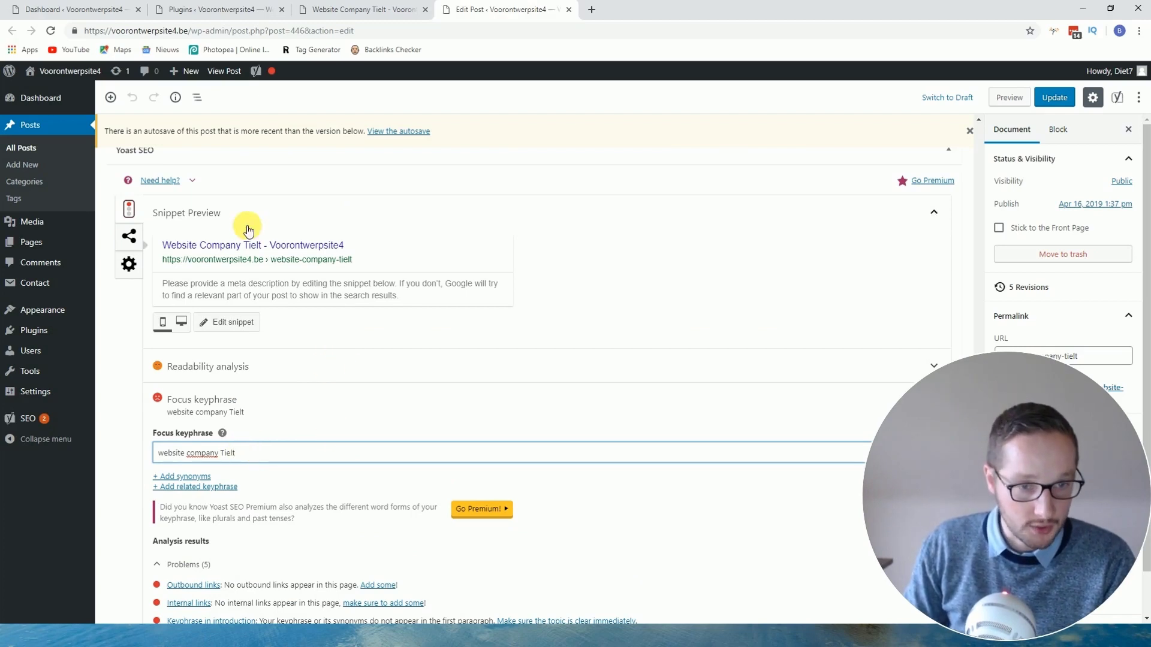
- Replace the SEO title variables with 'Website Company Tielt, Discover free Internet Marketing Tips here ...'
click(270, 248)
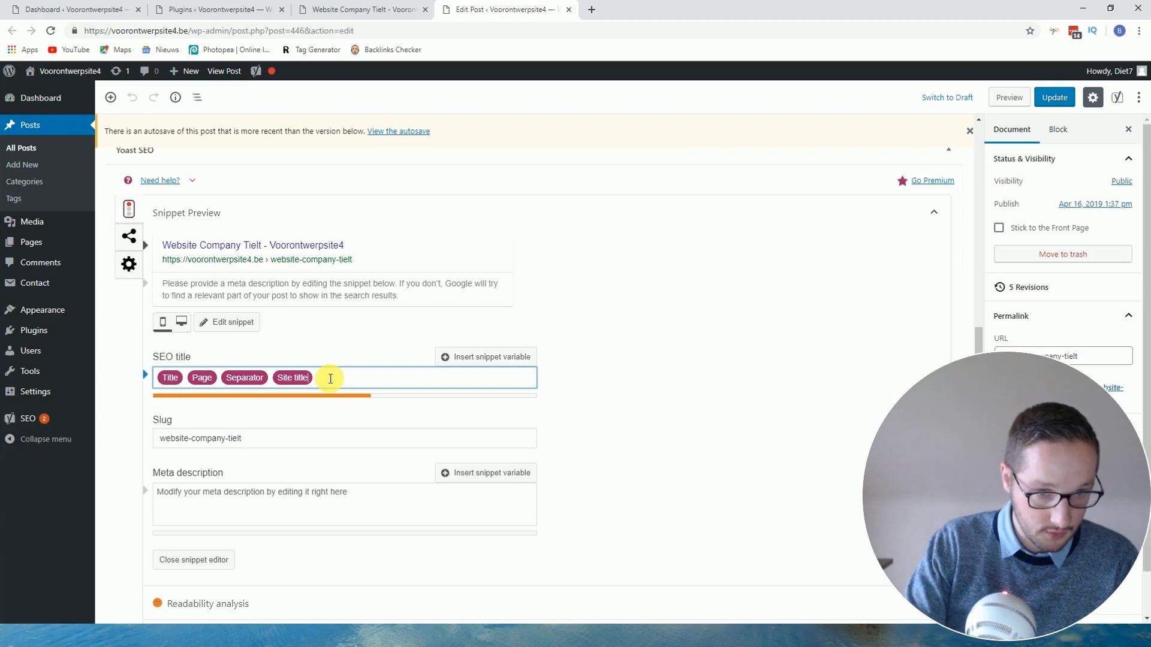
key(BackSpace)
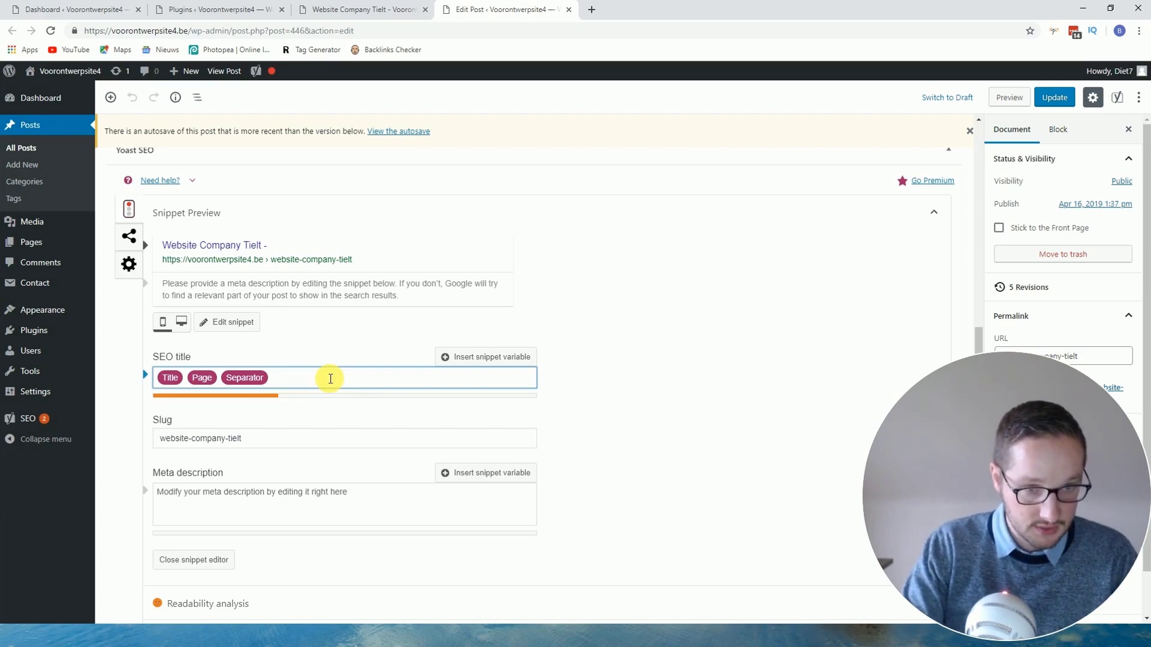
key(BackSpace)
key(BackSpace)
key(BackSpace)
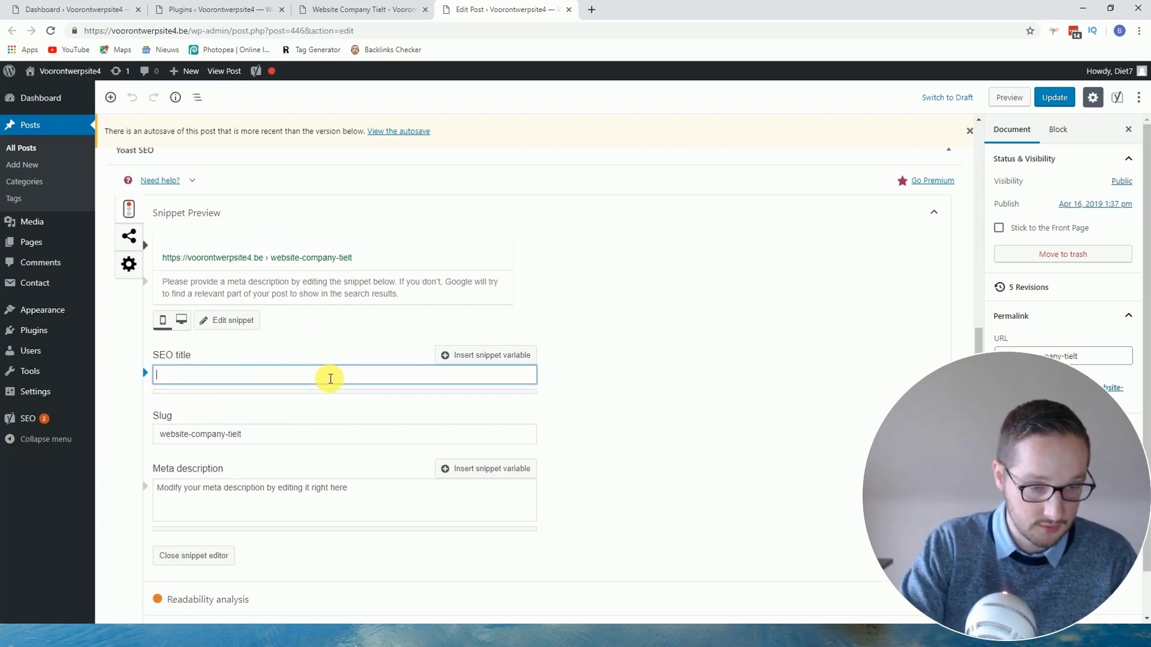
text(Website Co)
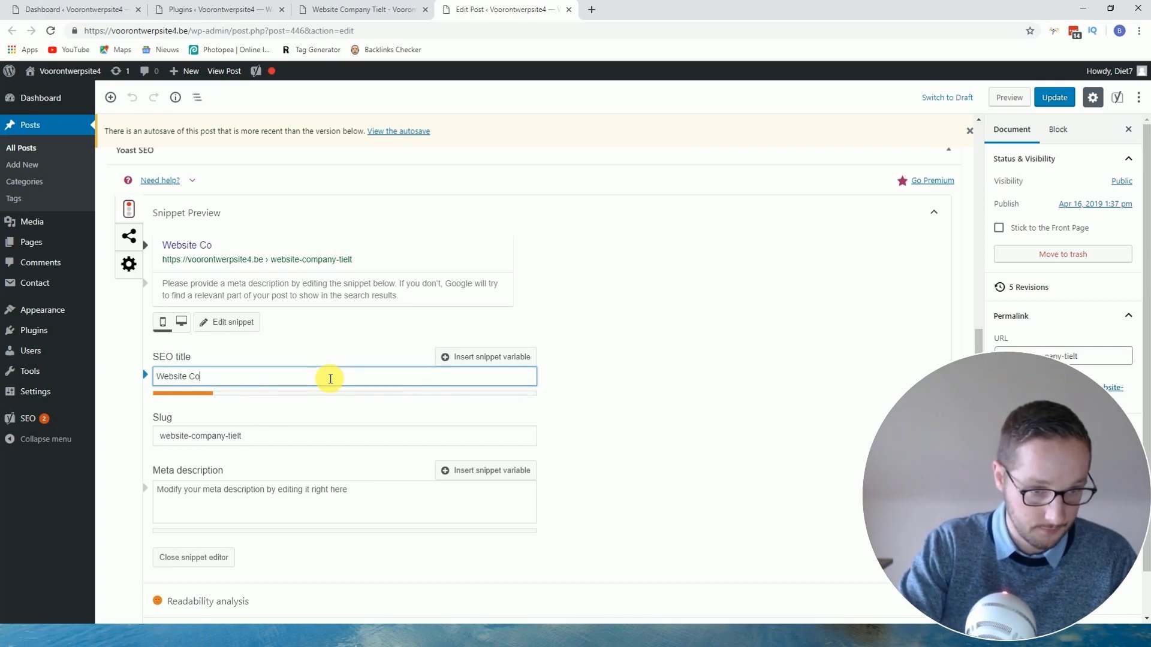
text(mpany Tielt)
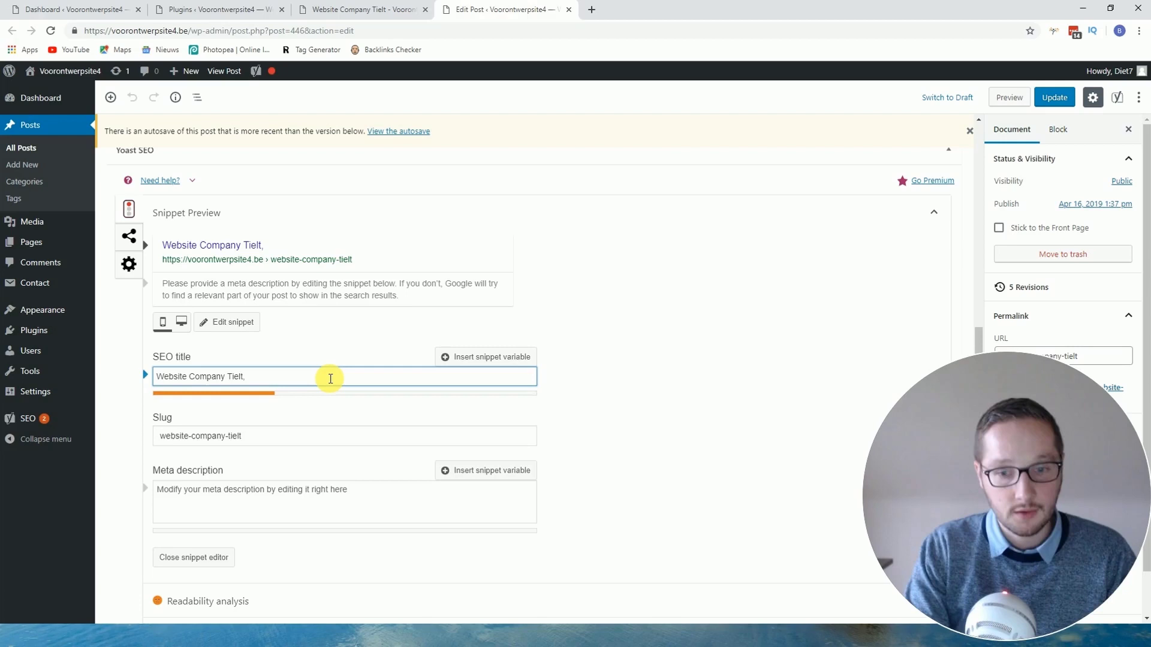
text(, D)
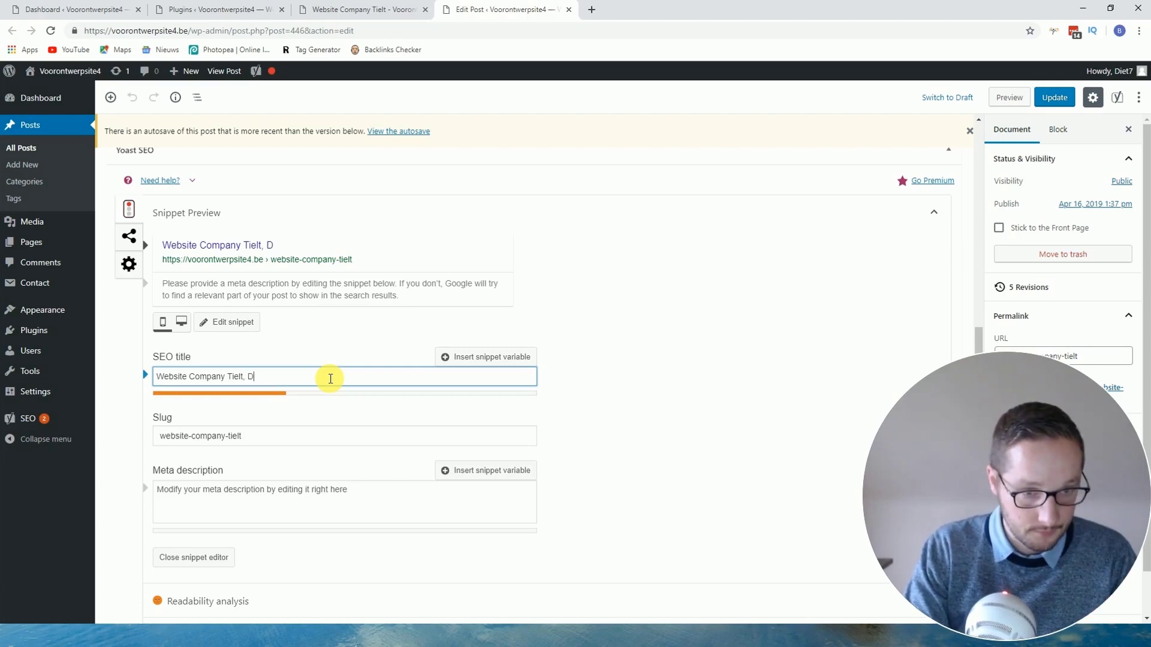
text(iscover fre)
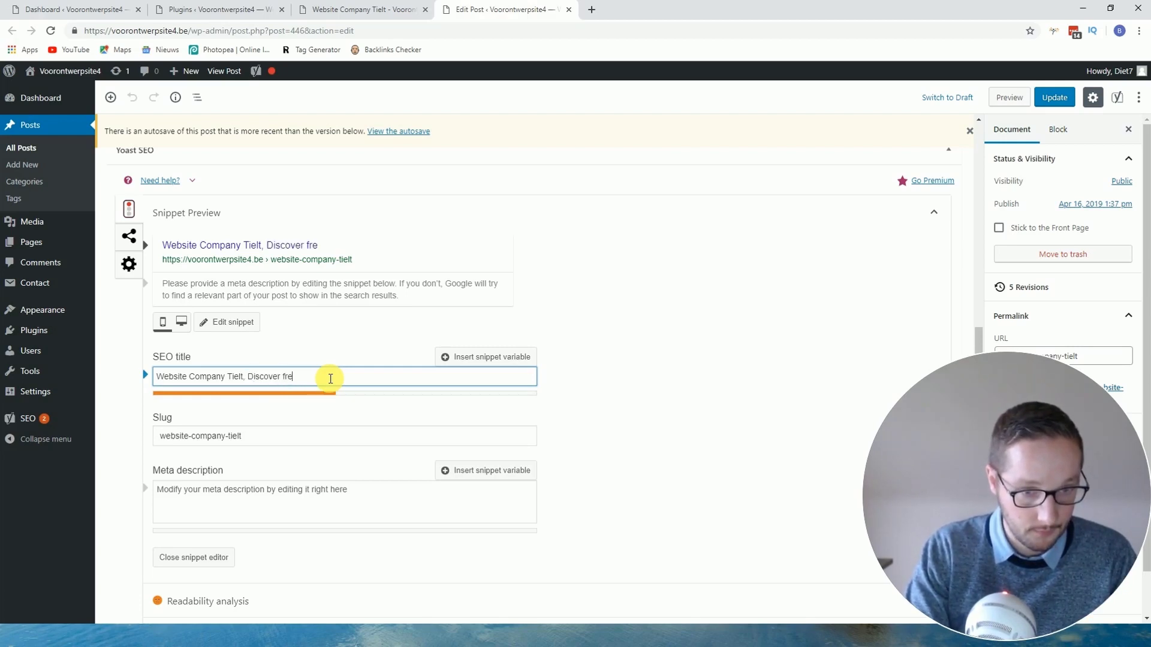
text(e tips and tri)
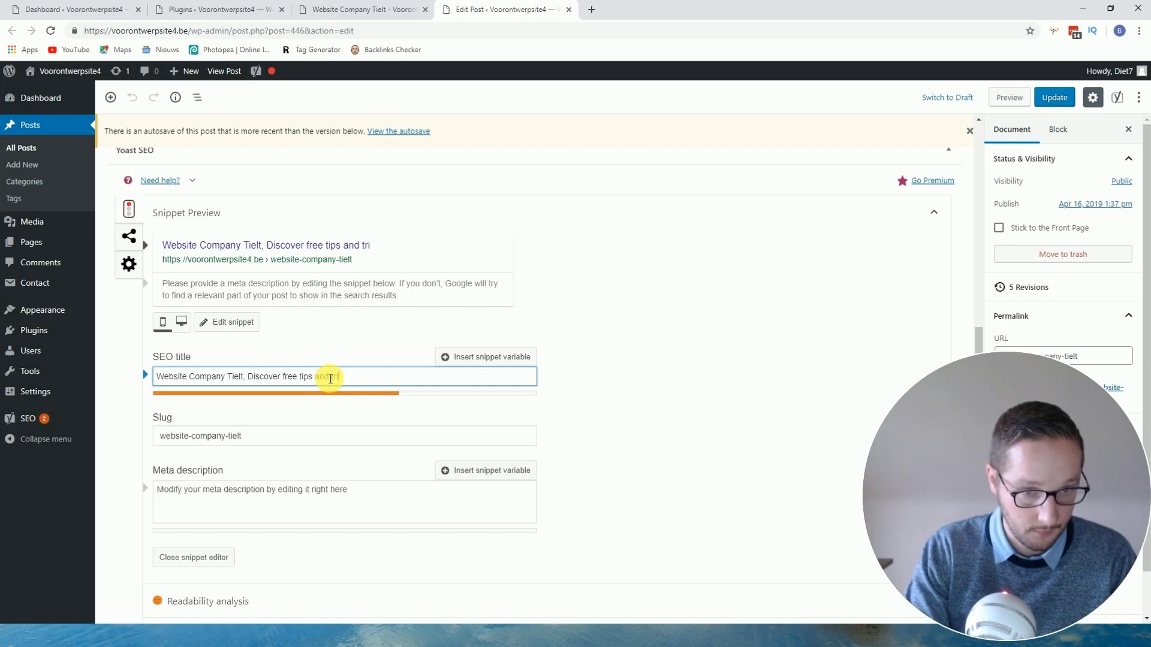
text(cks)
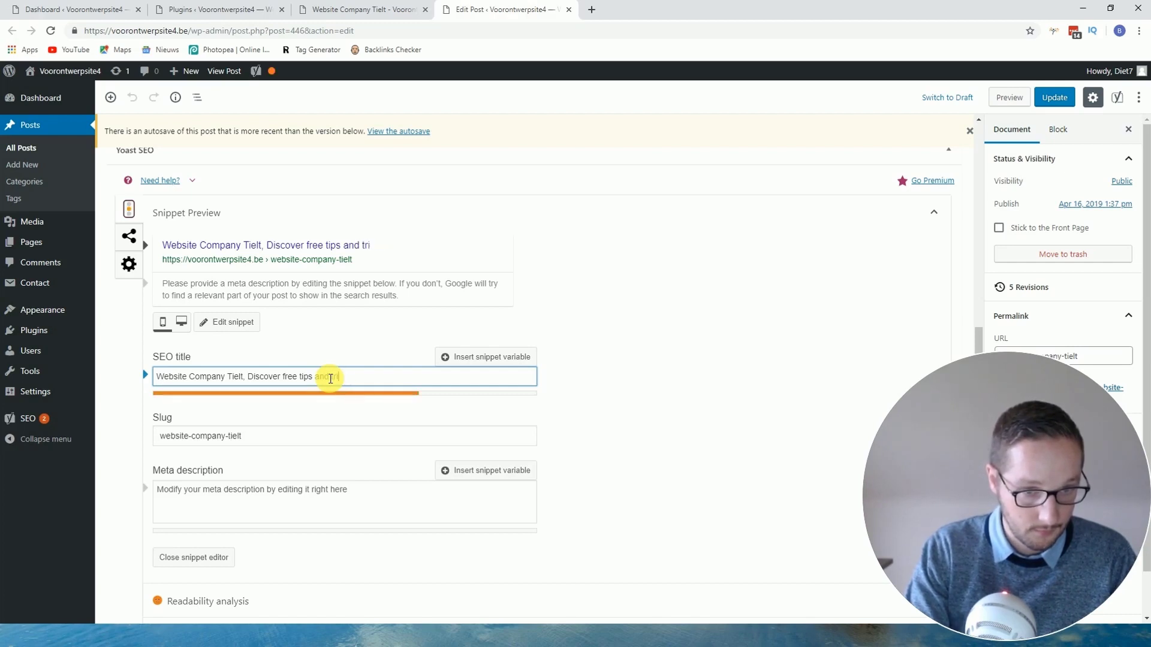
key(BackSpace)
key(BackSpace)
key(BackSpace)
key(BackSpace)
key(BackSpace)
key(BackSpace)
key(BackSpace)
key(BackSpace)
key(BackSpace)
key(BackSpace)
key(BackSpace)
key(BackSpace)
key(BackSpace)
text(Mark)
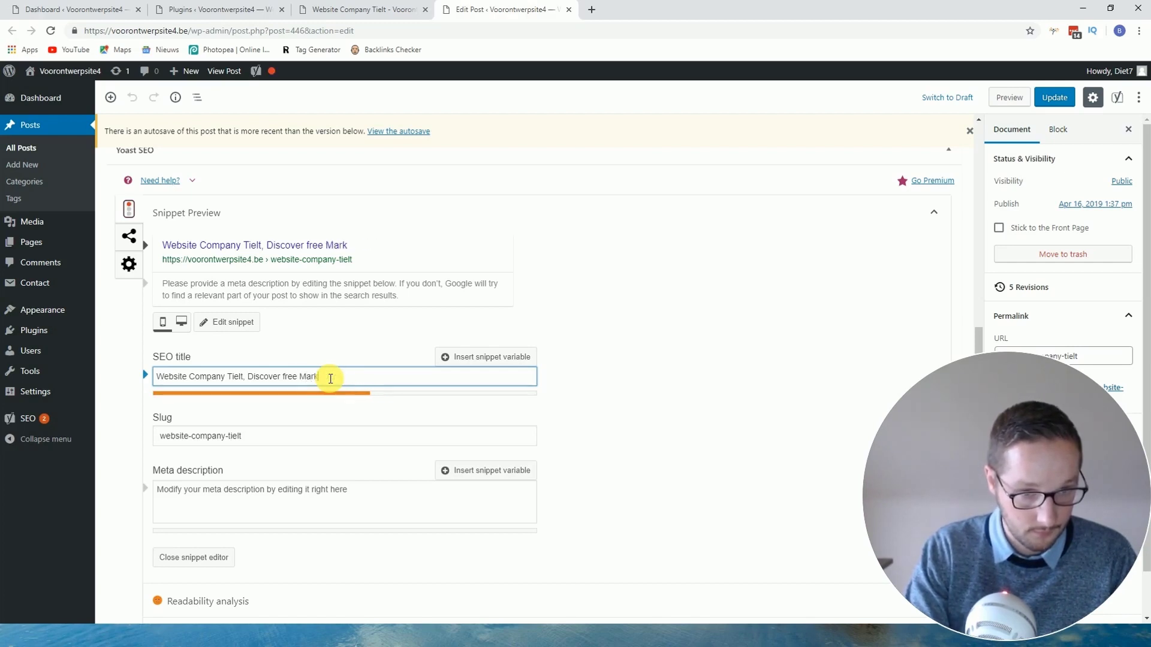
key(BackSpace)
key(BackSpace)
key(BackSpace)
key(BackSpace)
text(Intern)
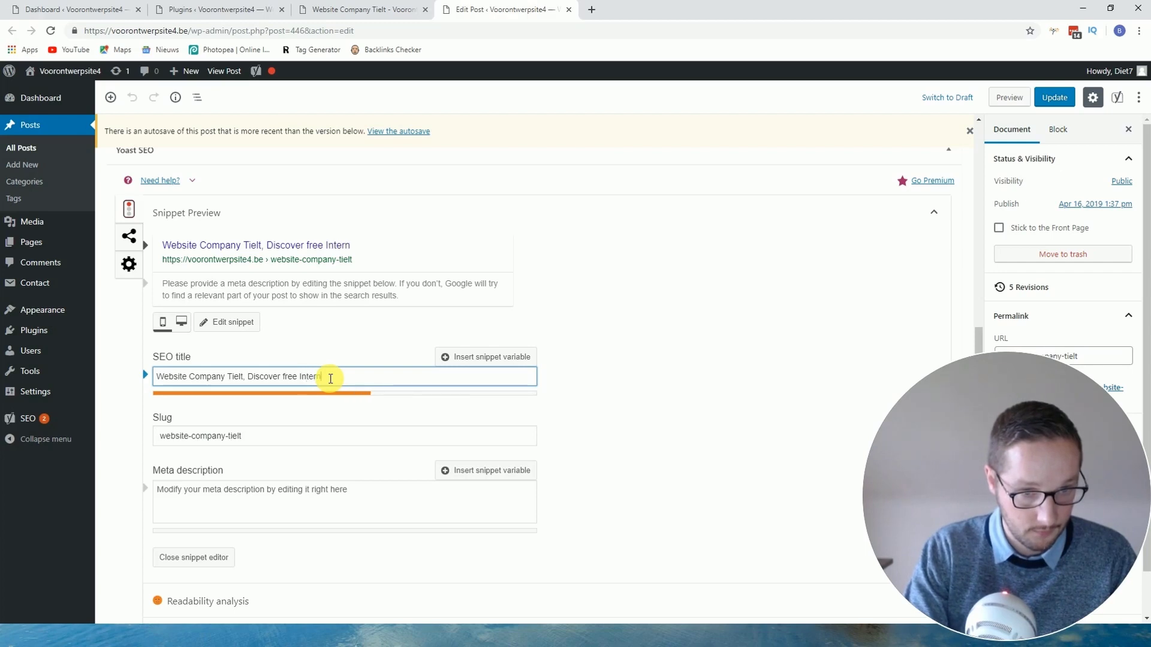
text(et Marketing Ti)
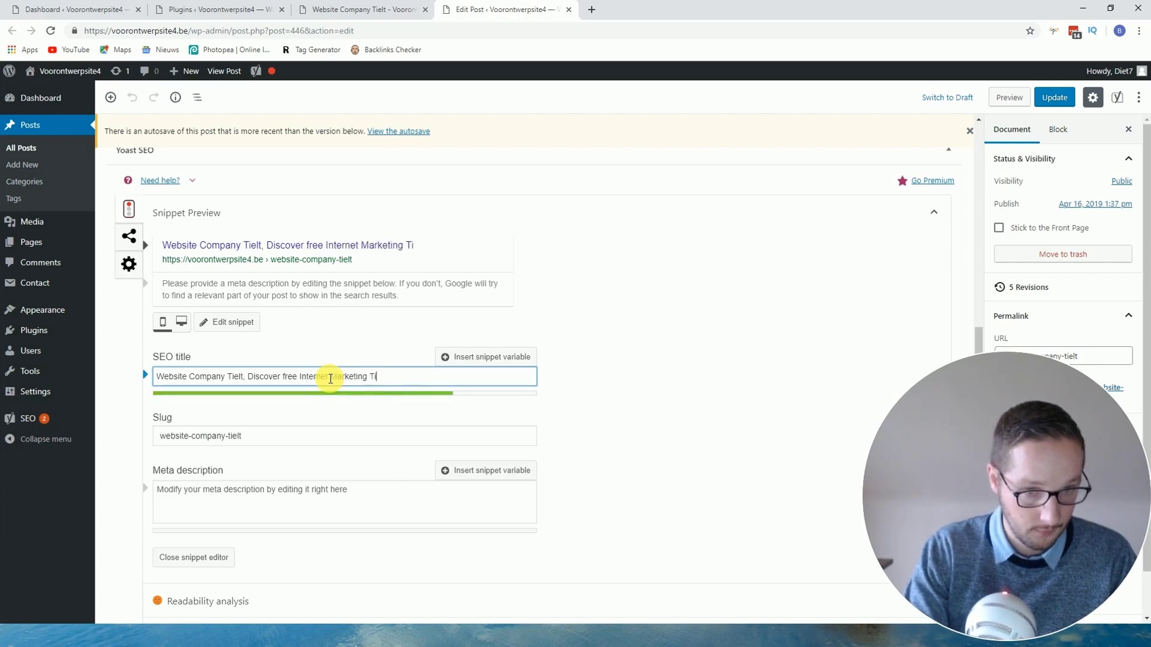
text(ps here ...)
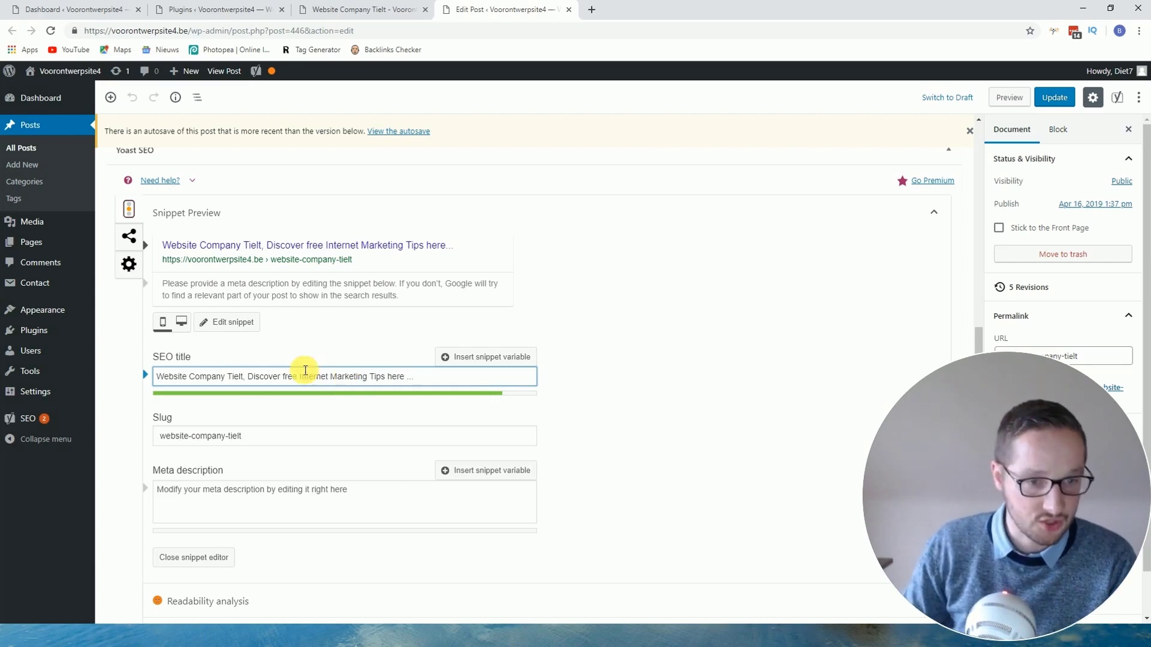
drag(243, 379, 163, 378)
click(273, 378)
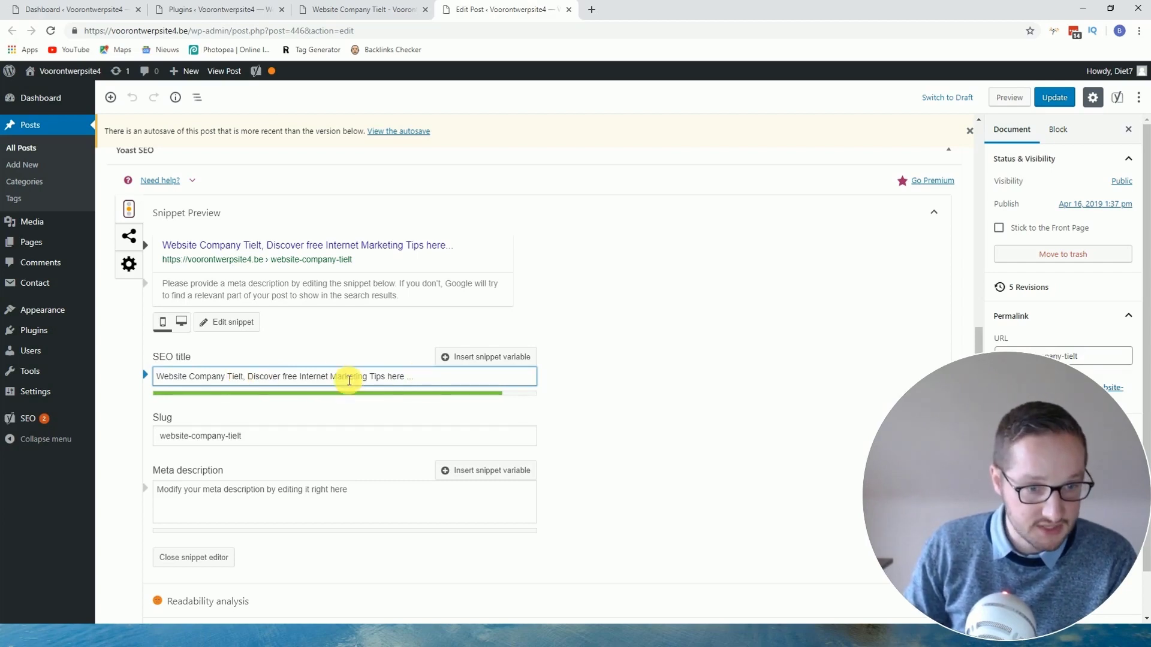
- Write the meta description pitching a Tielt website company making fully responsive, fast, beautifull websites
click(244, 292)
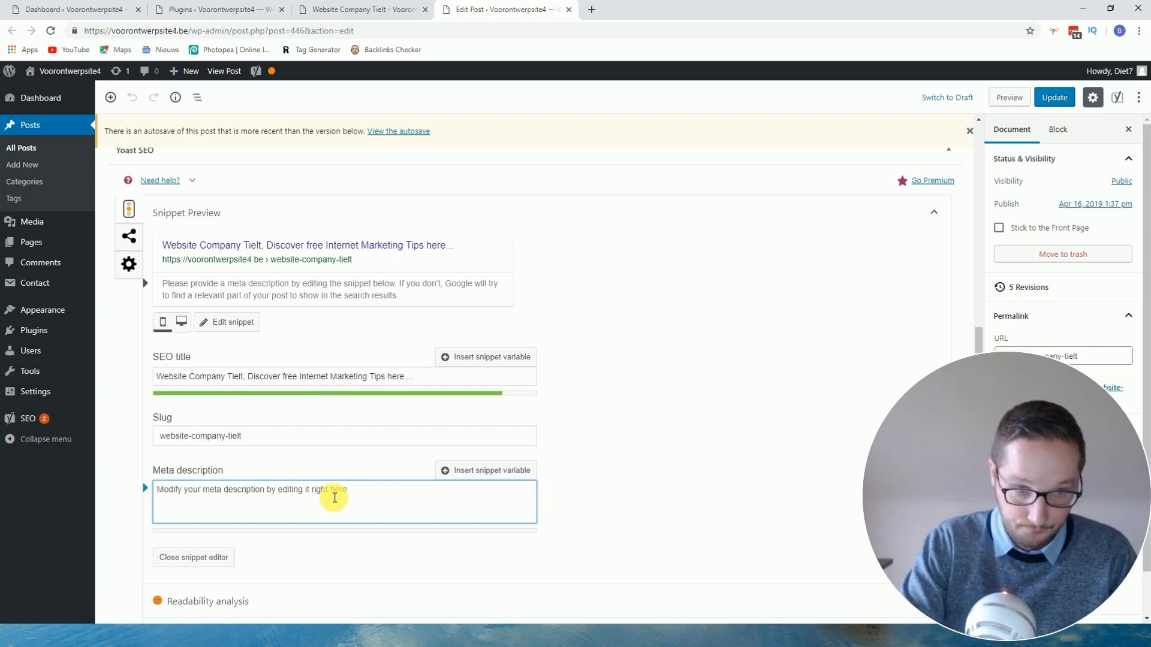
text(Websit)
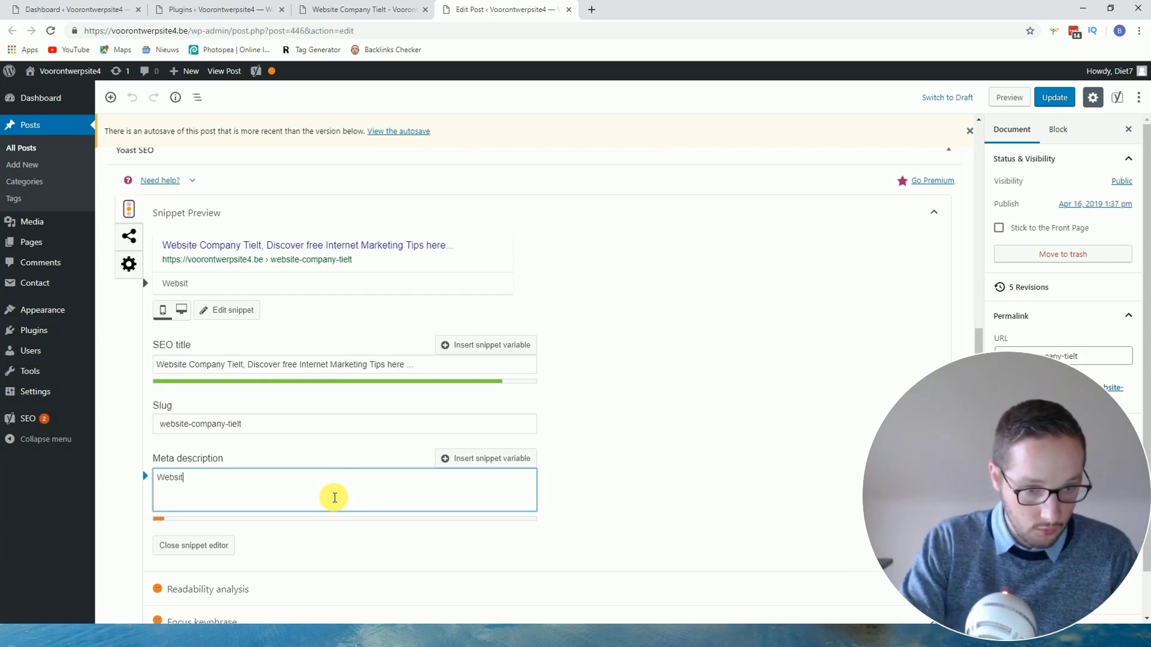
text(e company Tielt? We are a trusted)
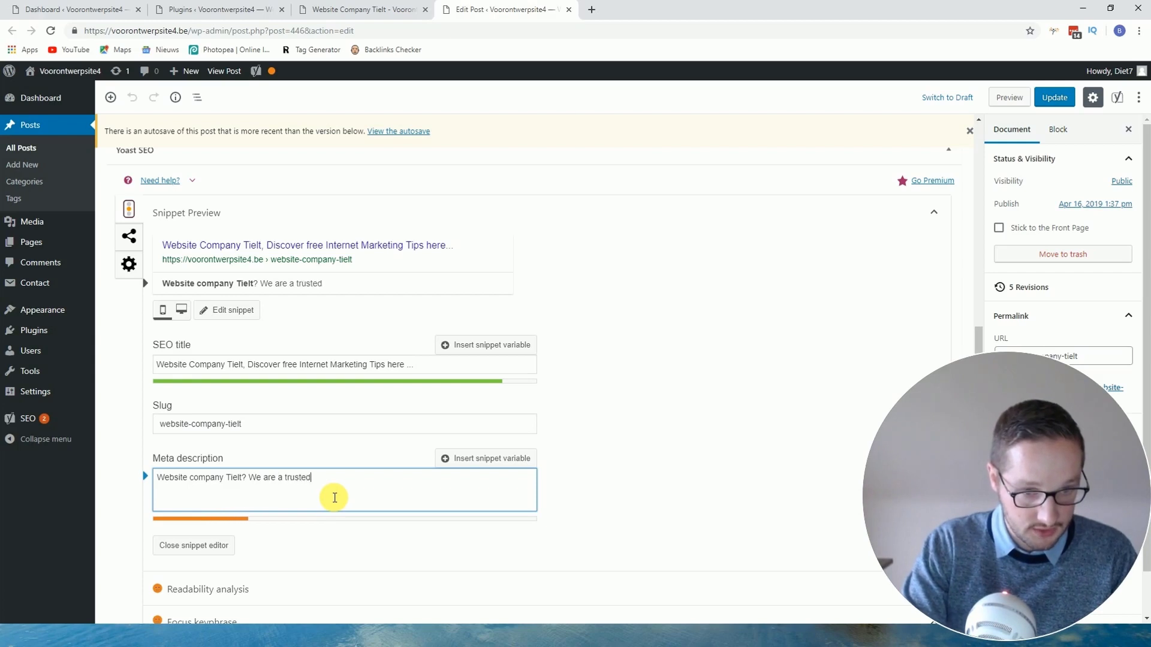
text(ebsite compan)
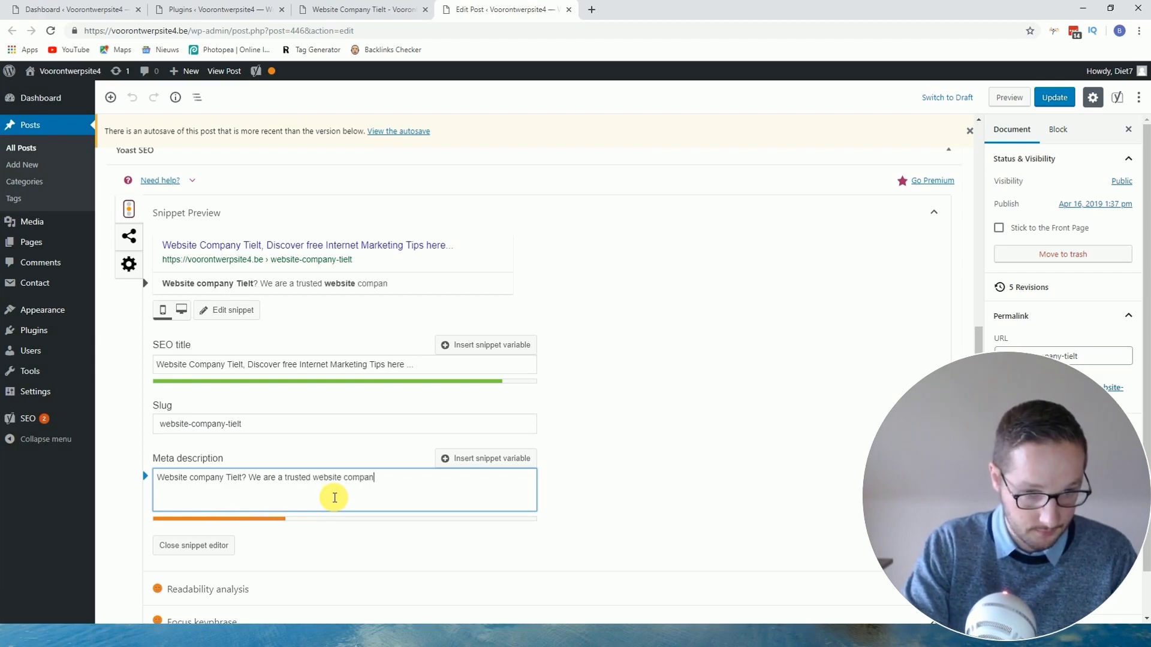
text(y in Tielt)
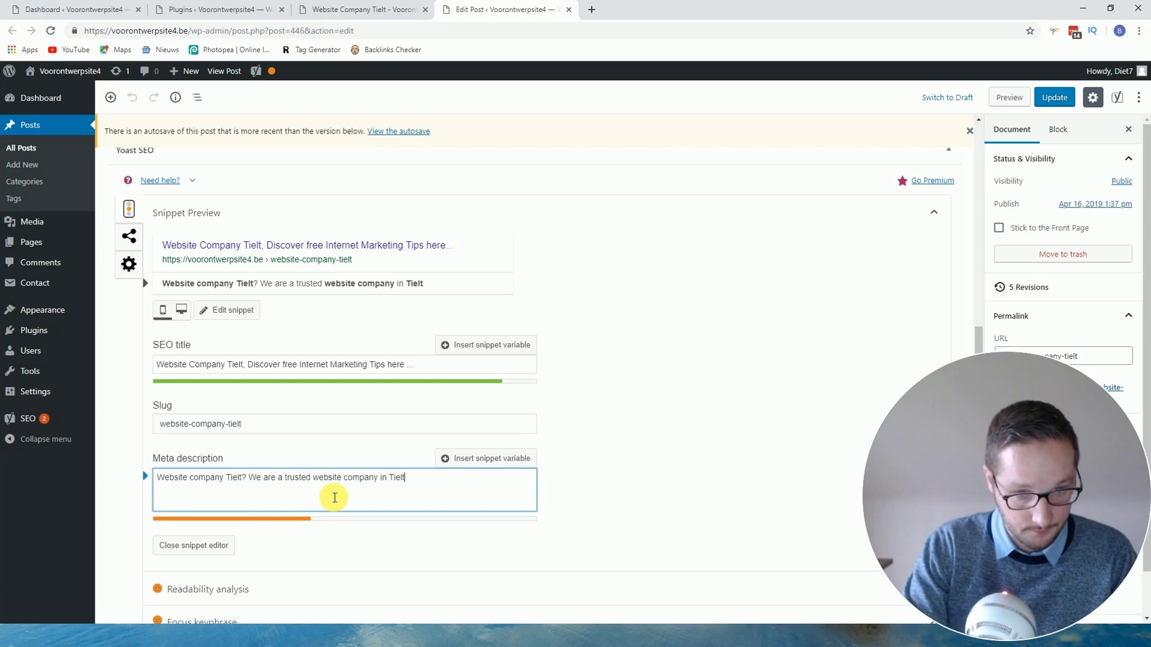
text(! We are makin)
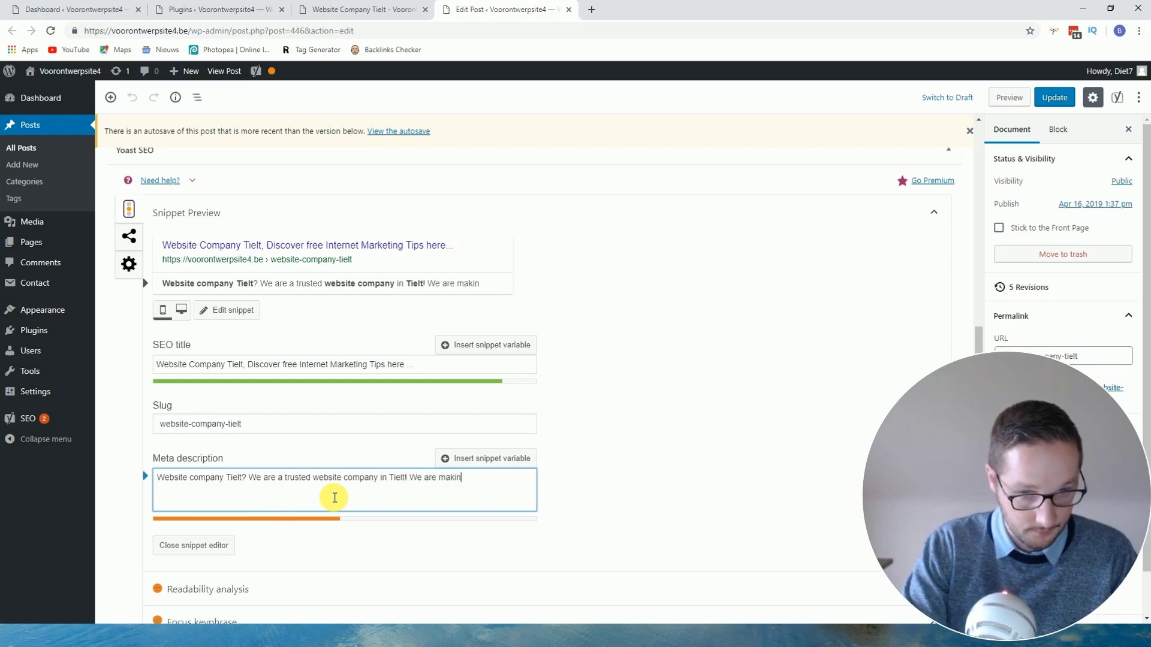
text(g fully responsive, fast and beautifull websi)
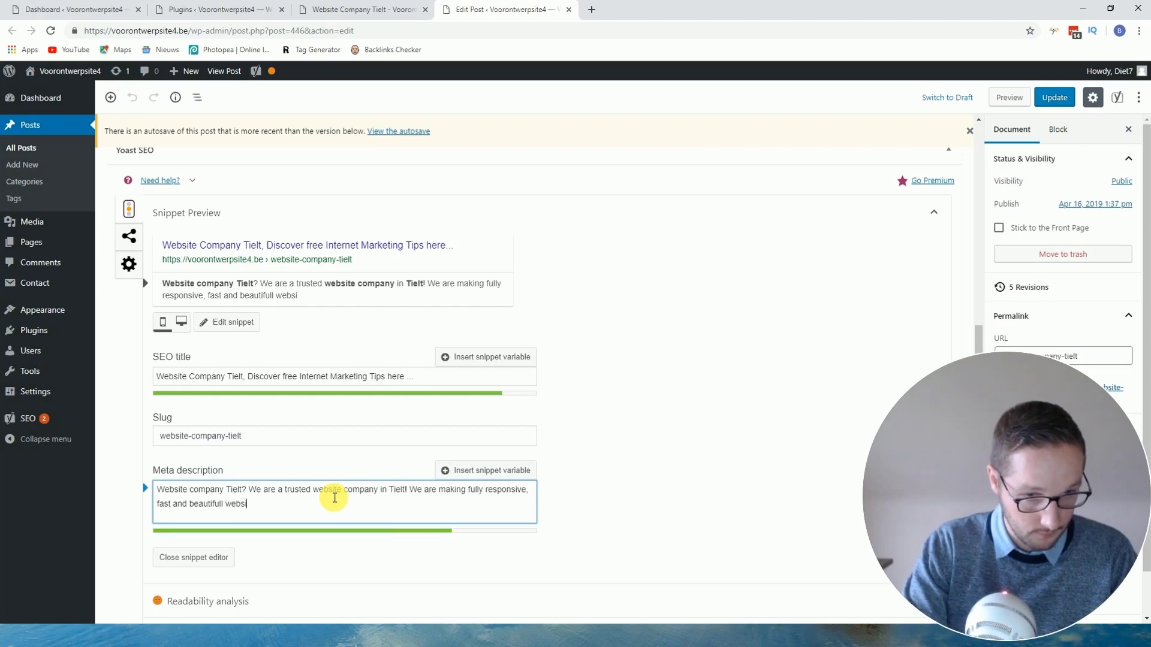
text(tes ...)
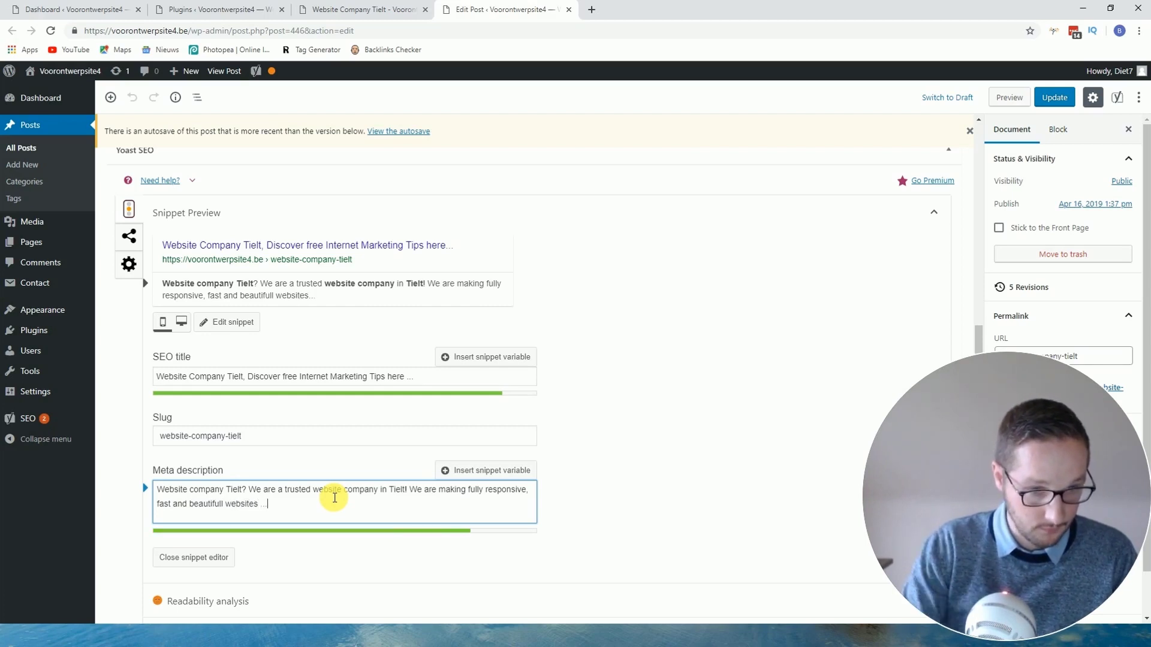
scroll(649, 432, down, 2)
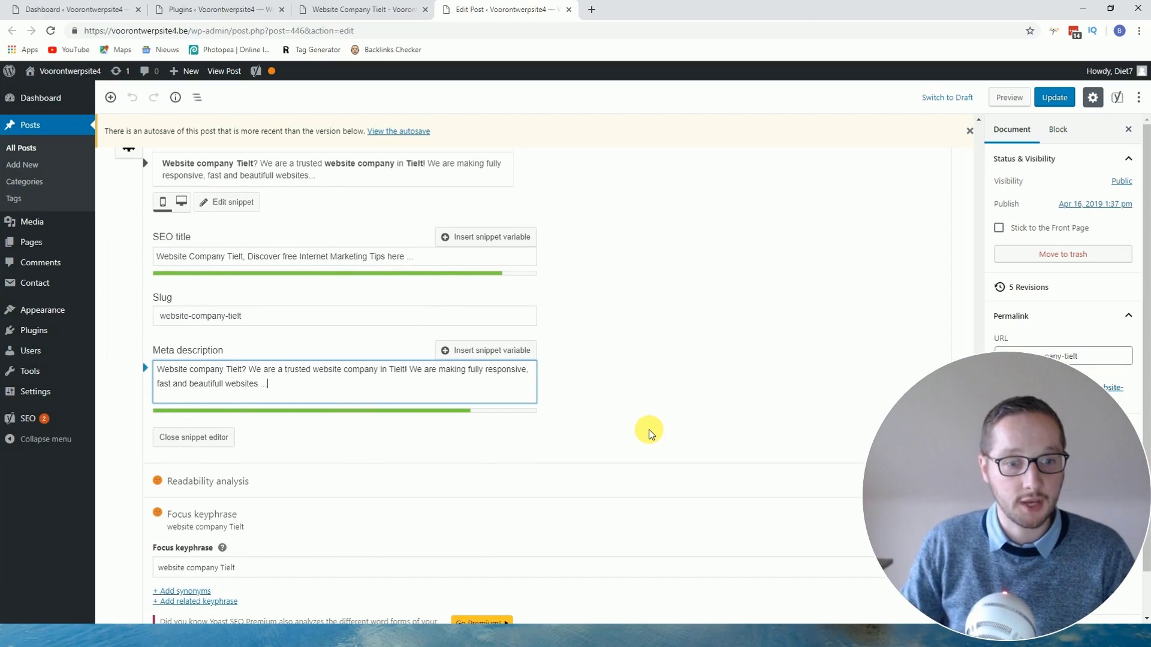
scroll(649, 432, up, 2)
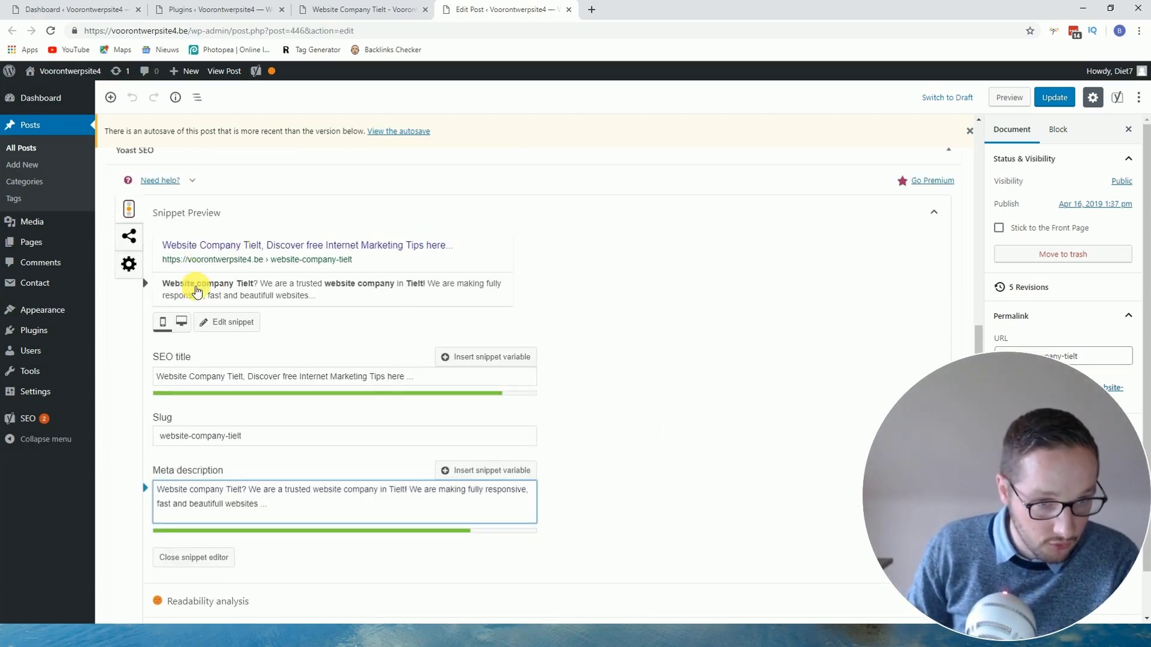
scroll(346, 376, down, 1)
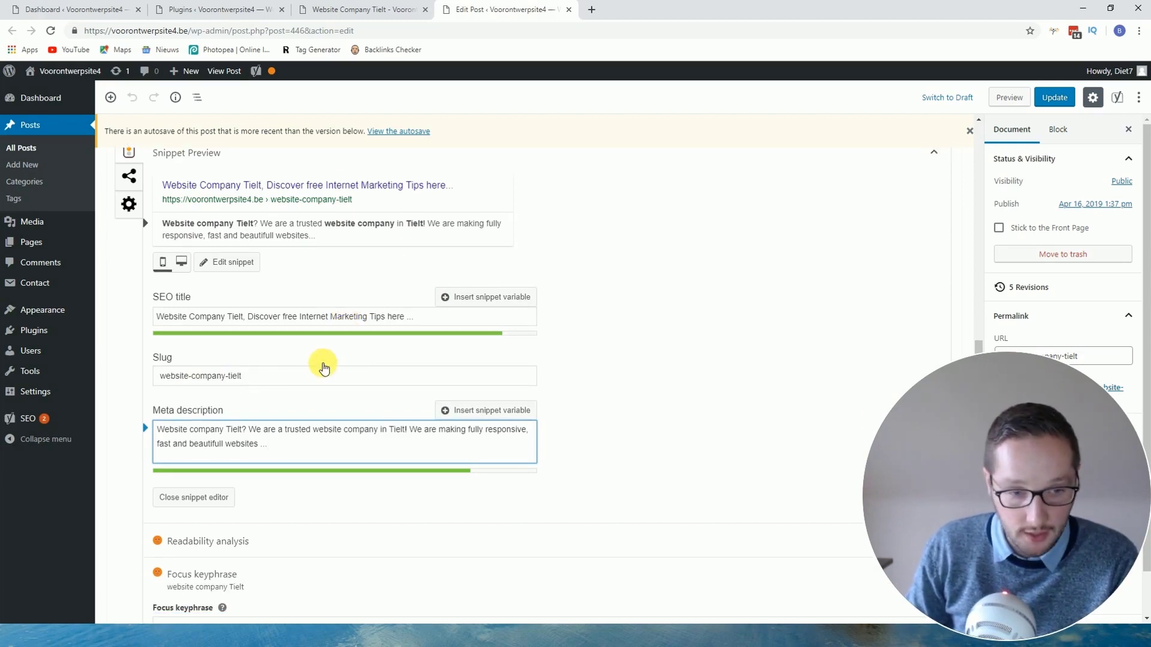
scroll(420, 348, down, 4)
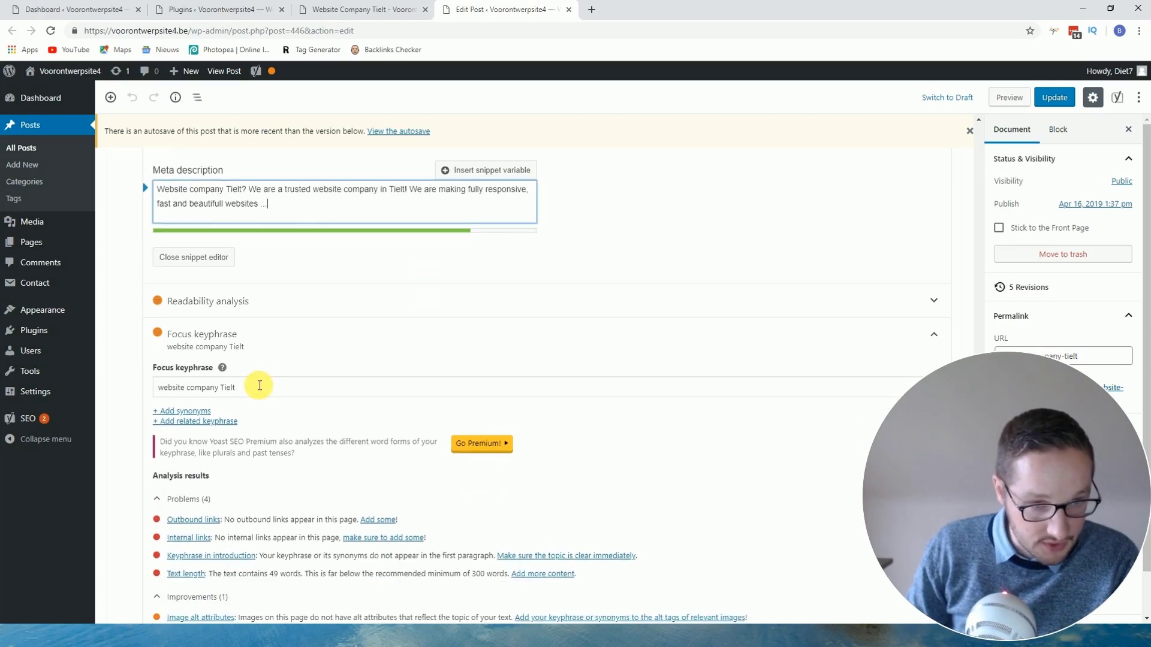
drag(259, 385, 157, 387)
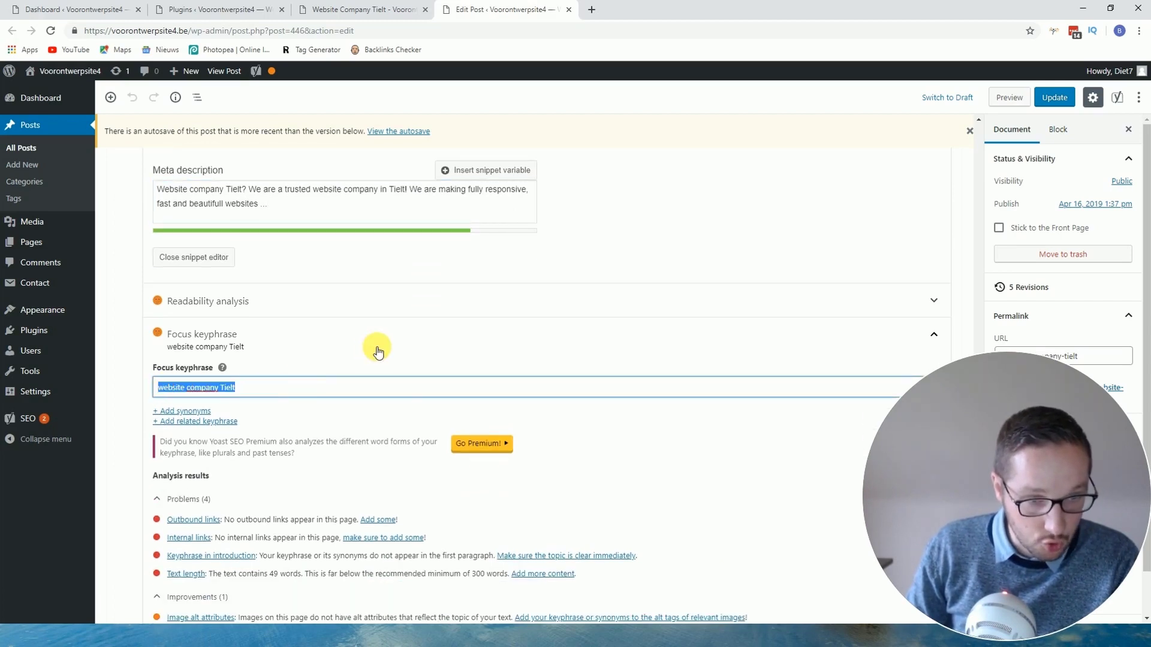
scroll(377, 352, down, 4)
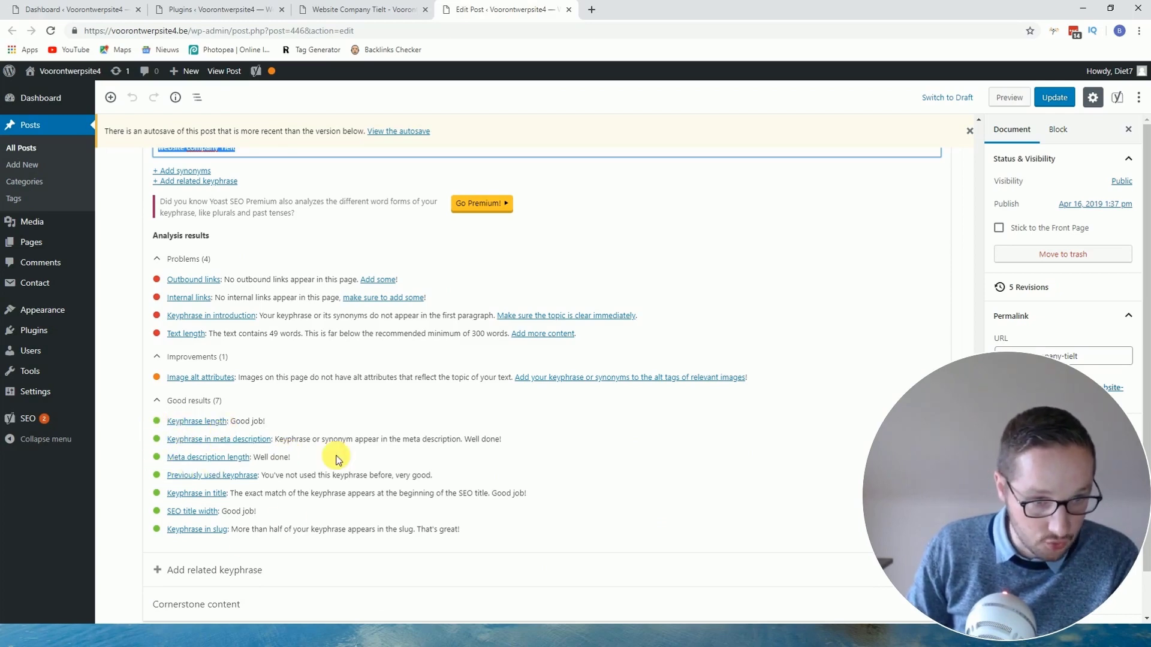
scroll(336, 459, up, 1)
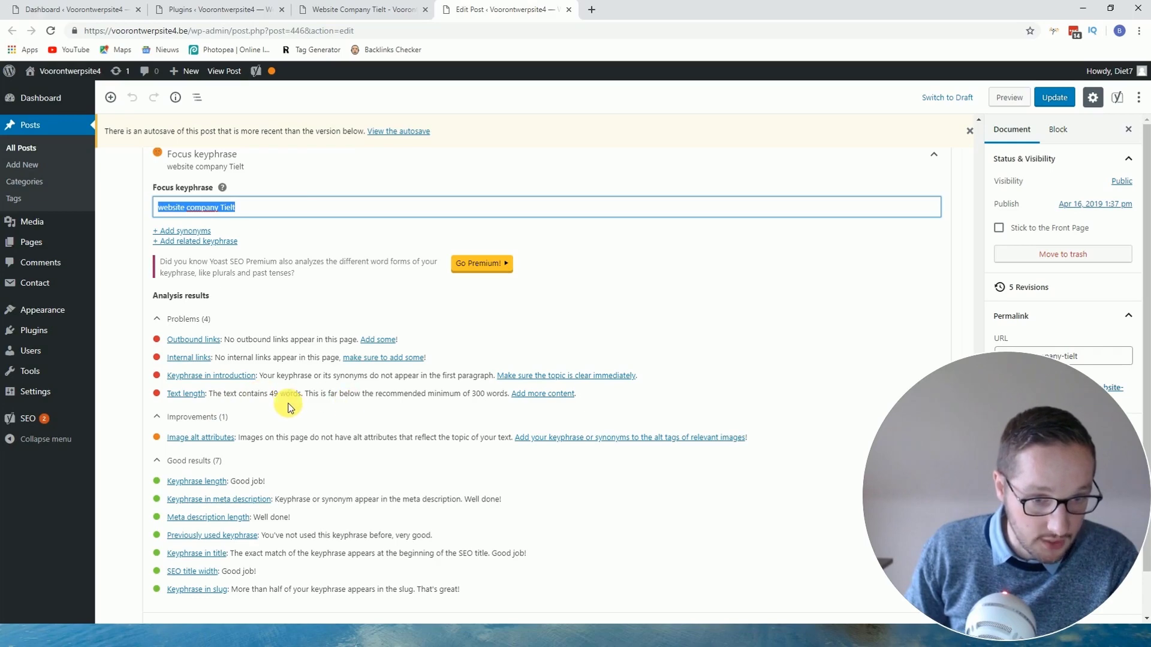
scroll(275, 393, up, 10)
scroll(367, 401, up, 2)
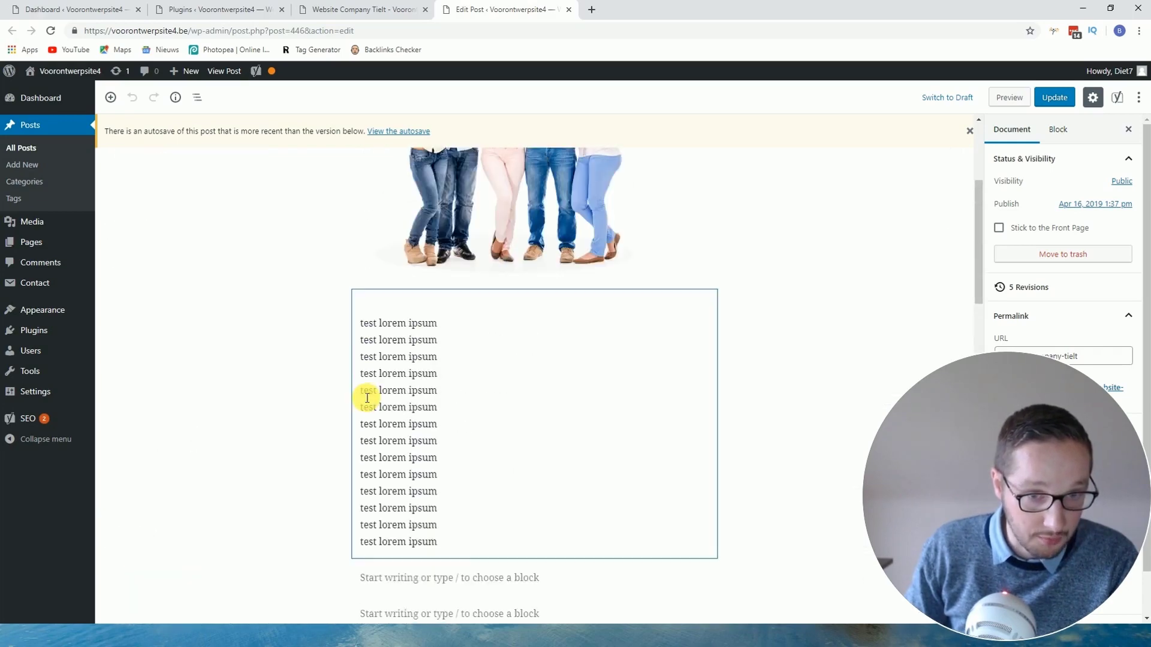
scroll(367, 400, down, 15)
triple_click(367, 396)
scroll(366, 398, down, 3)
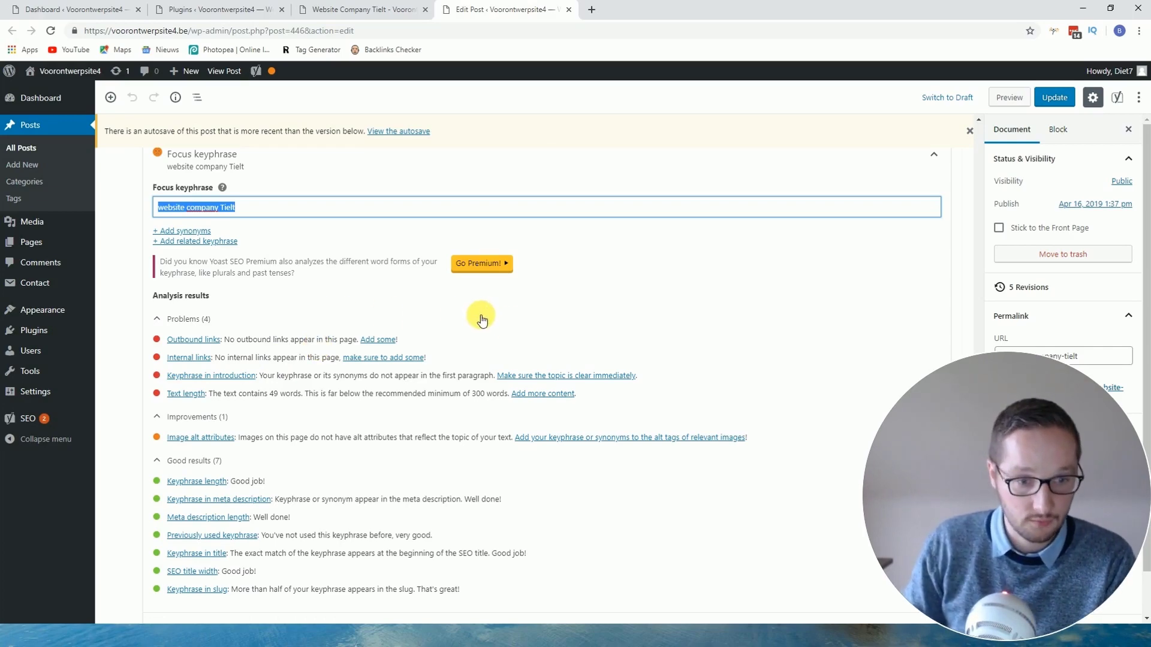
scroll(479, 318, up, 4)
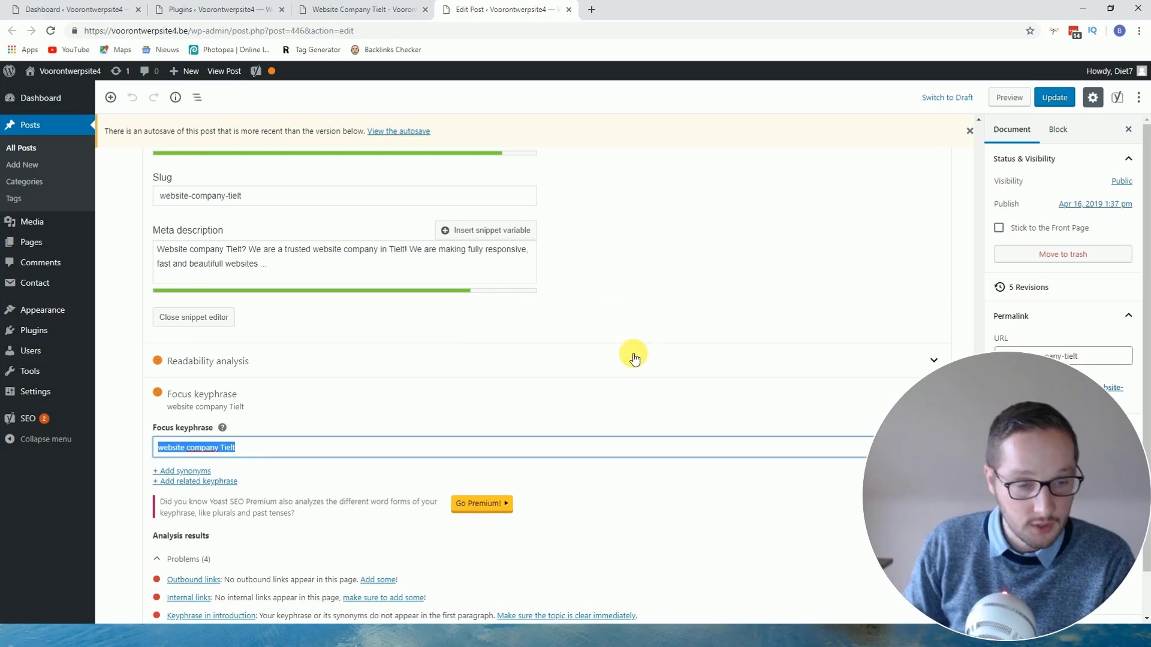
scroll(633, 353, up, 7)
- Update the post and view the live post in a new tab to check its new title
scroll(633, 354, up, 10)
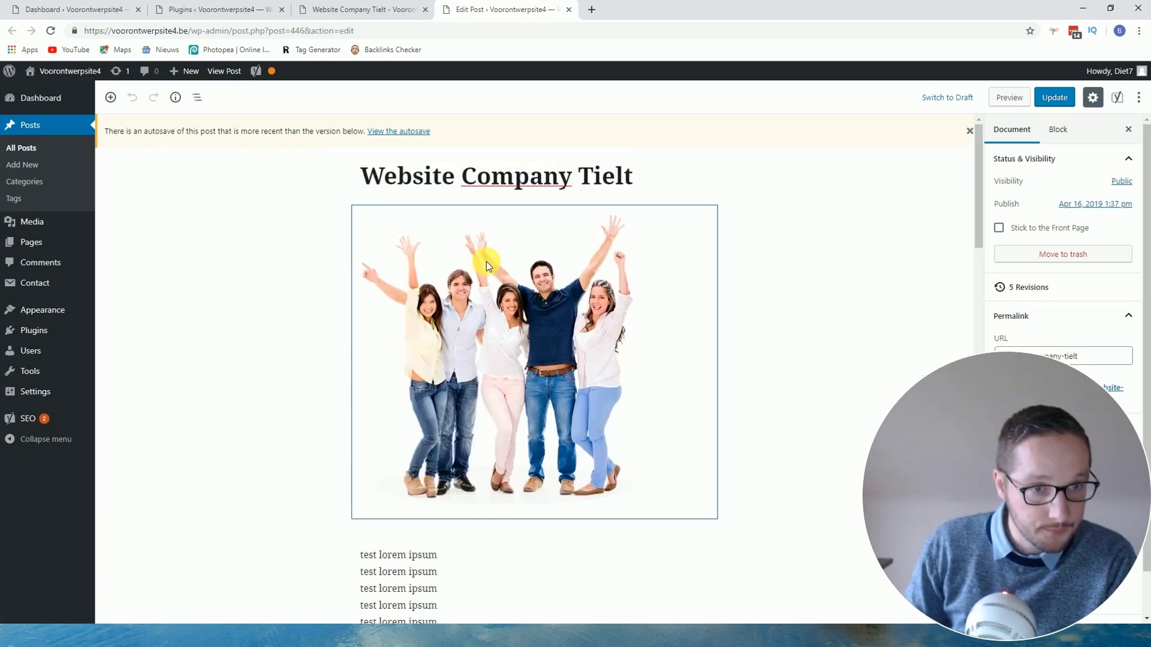
click(1055, 97)
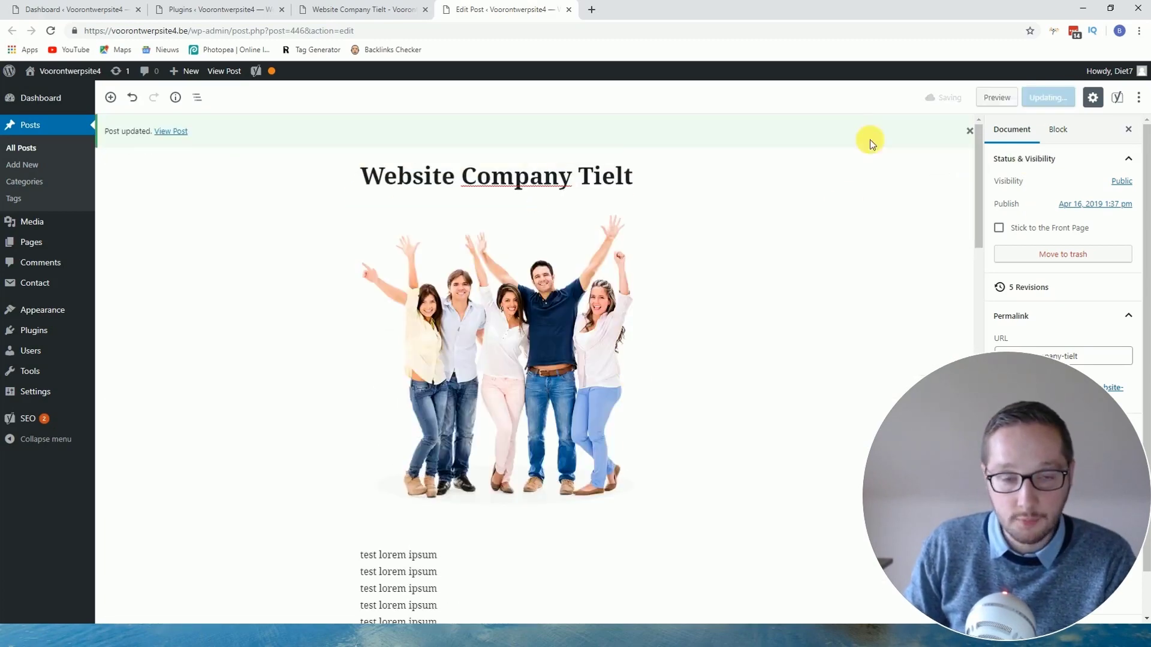
middle_click(224, 71)
click(656, 9)
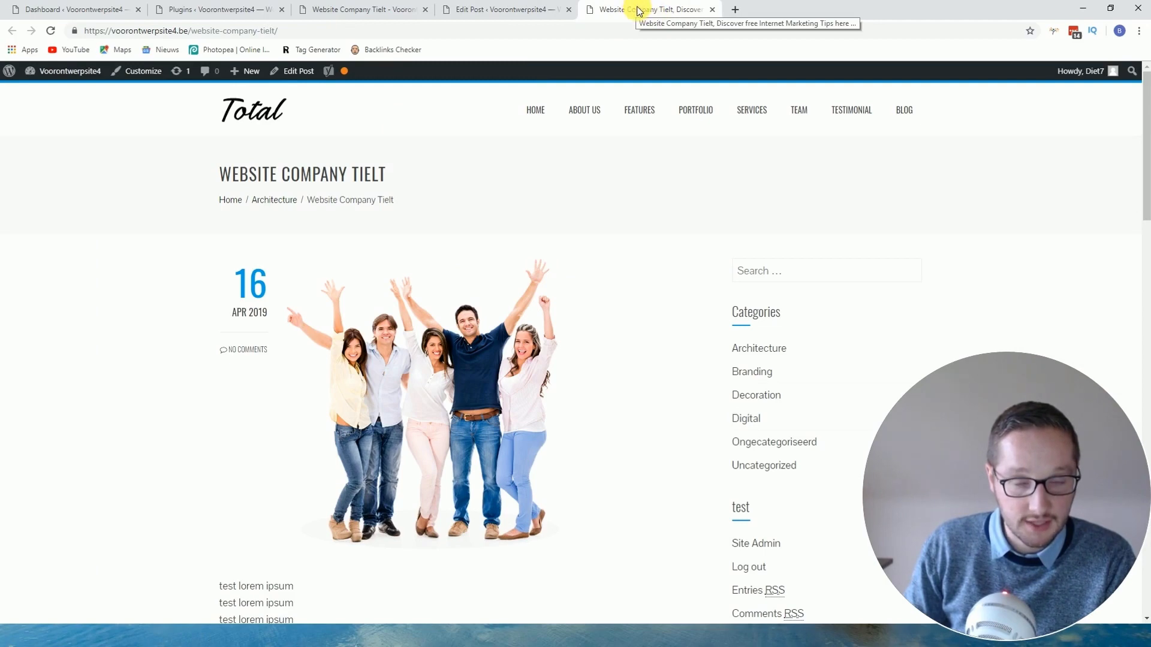
click(514, 7)
scroll(568, 237, down, 10)
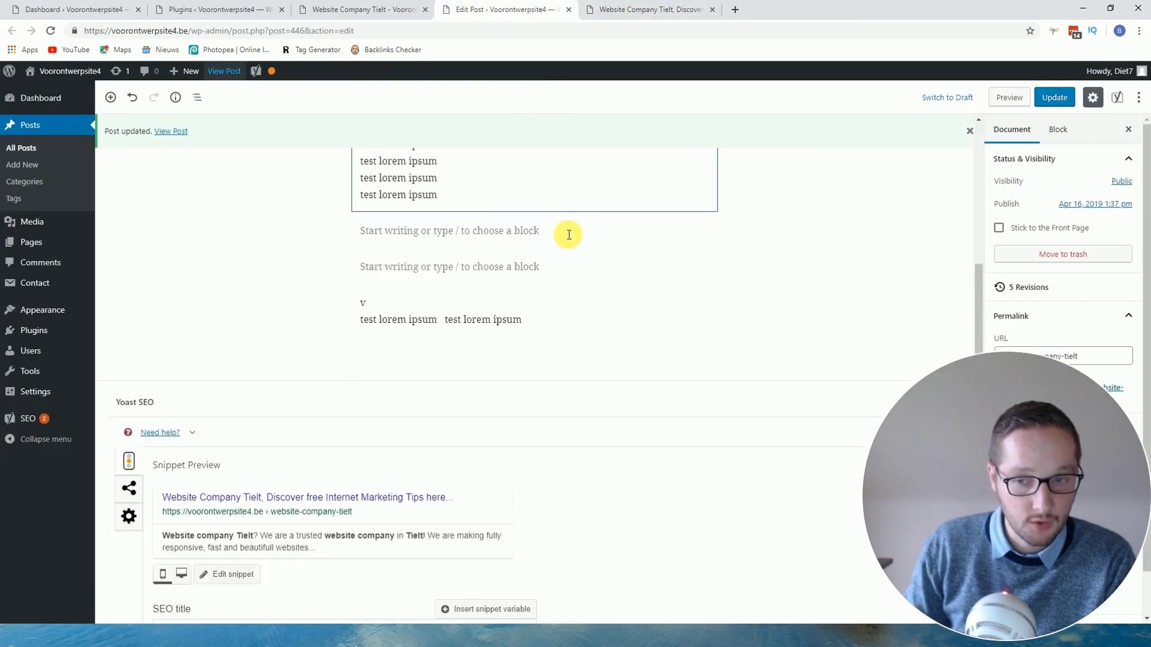
scroll(533, 229, down, 4)
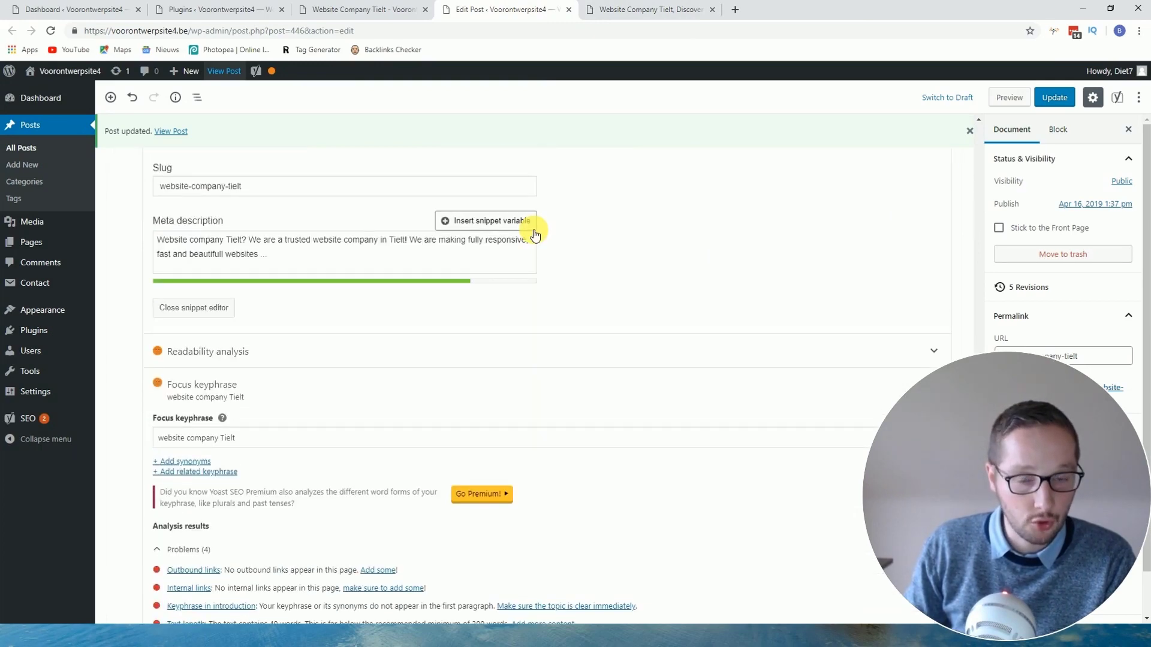
scroll(602, 253, down, 3)
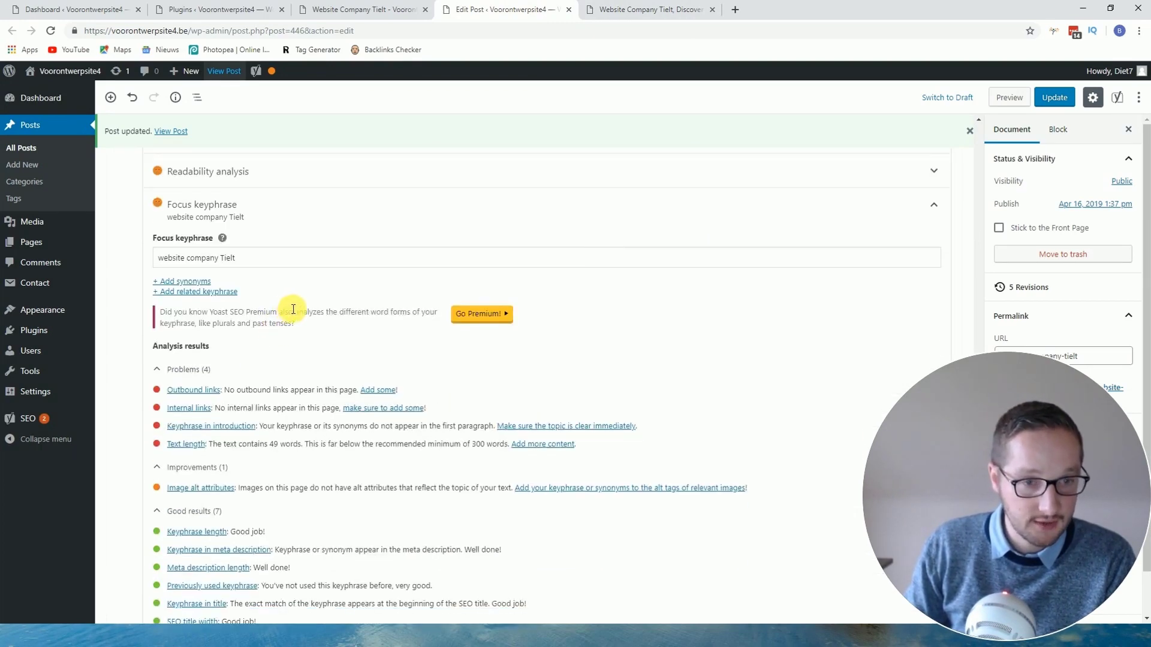
scroll(293, 309, up, 2)
scroll(293, 308, up, 3)
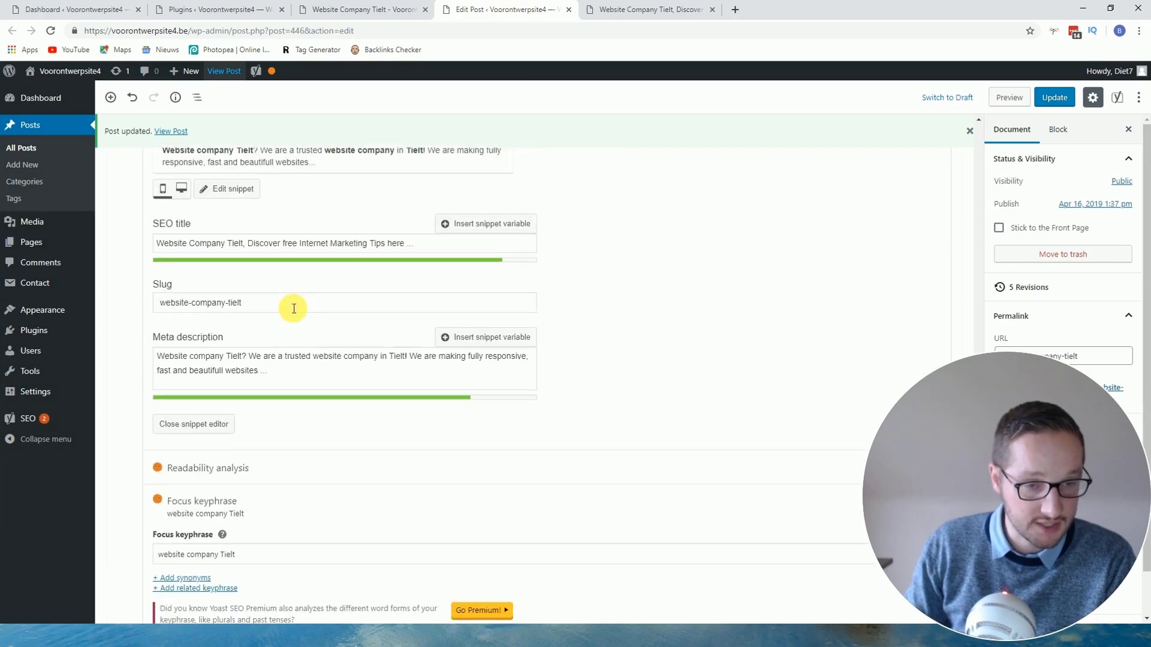
scroll(291, 307, down, 4)
triple_click(251, 318)
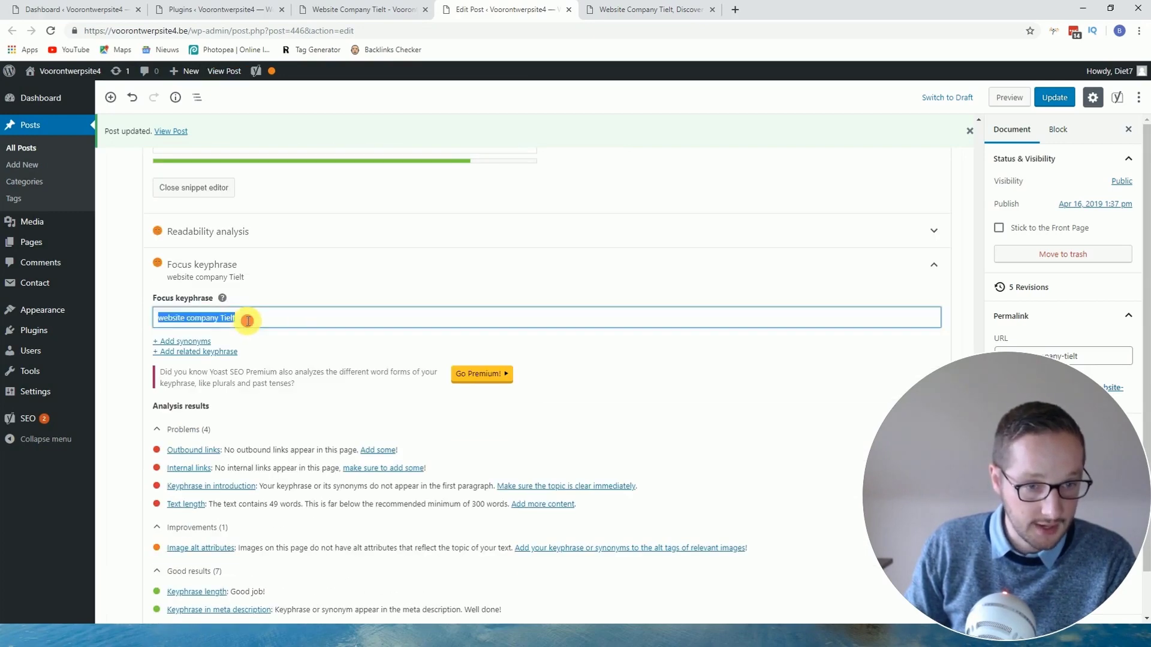
scroll(208, 318, down, 3)
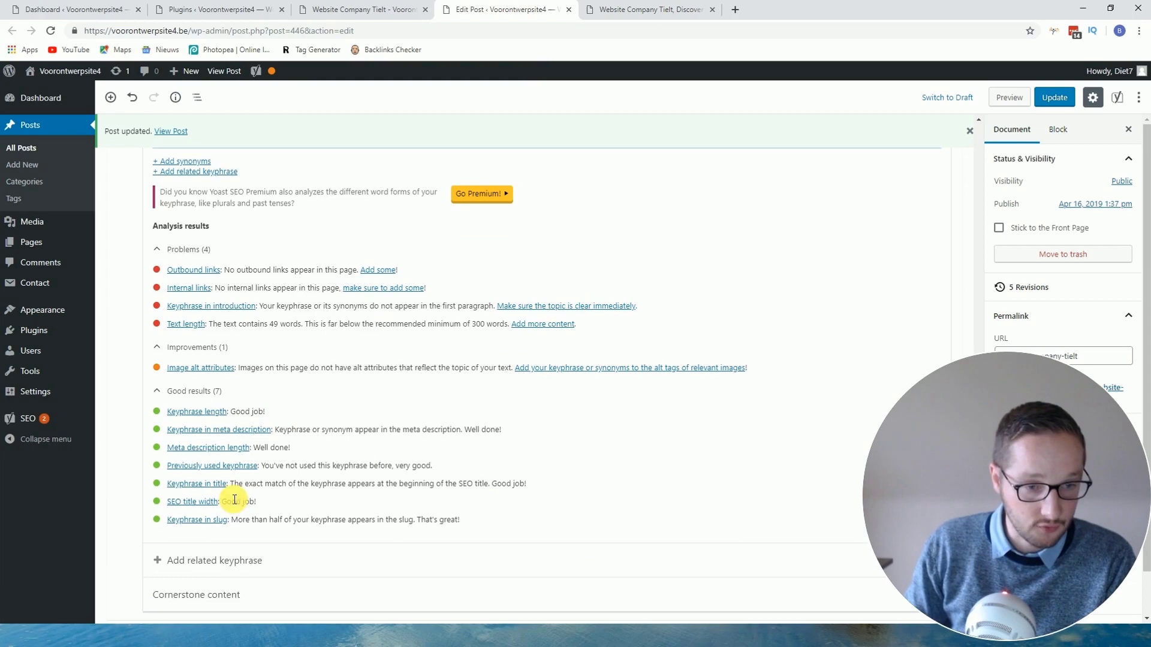